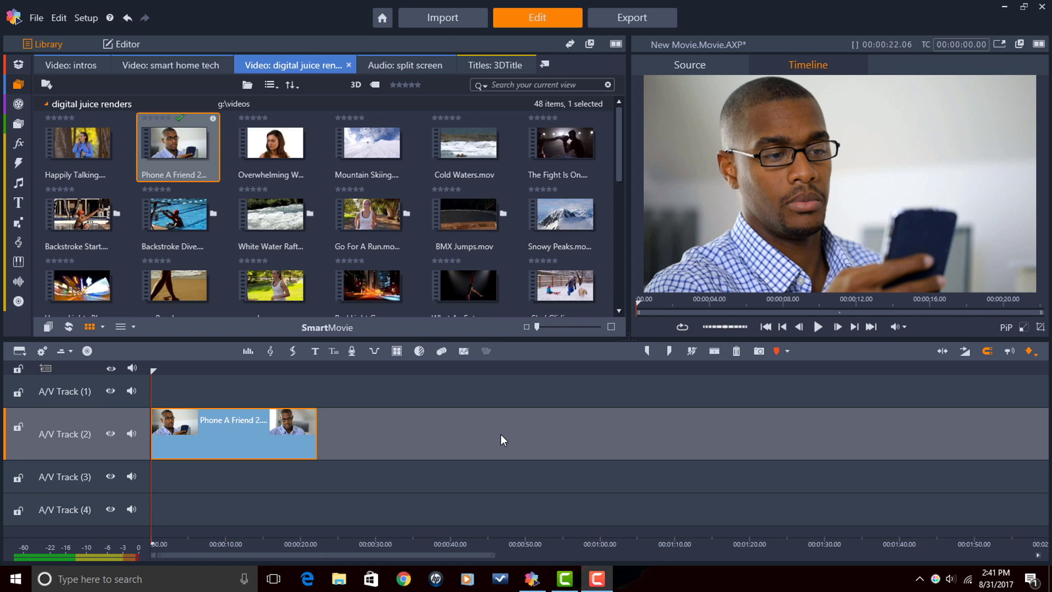
Select the Phone A Friend 2.mov clip on A/V Track (2), dismissing its context menu first.
{"action": "right_click", "coordinate": [229, 435]}
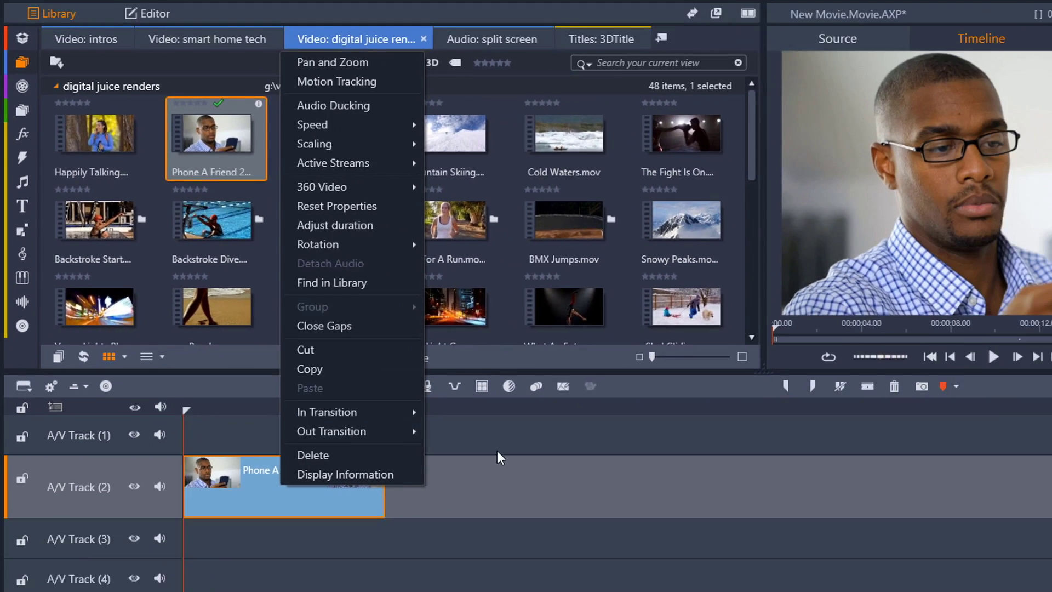
{"action": "left_click", "coordinate": [475, 435]}
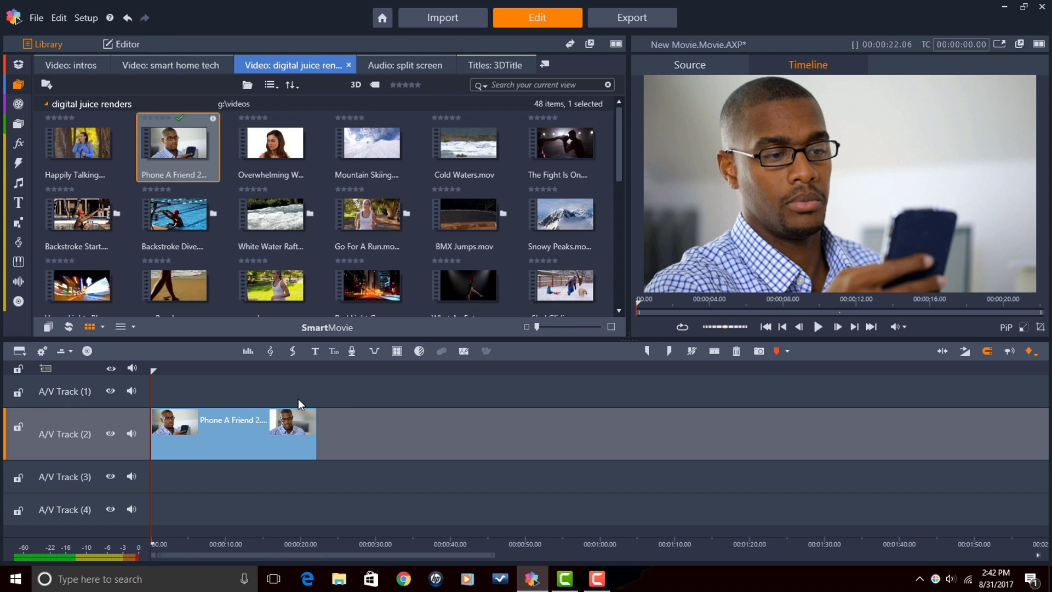
{"action": "left_click", "coordinate": [226, 436]}
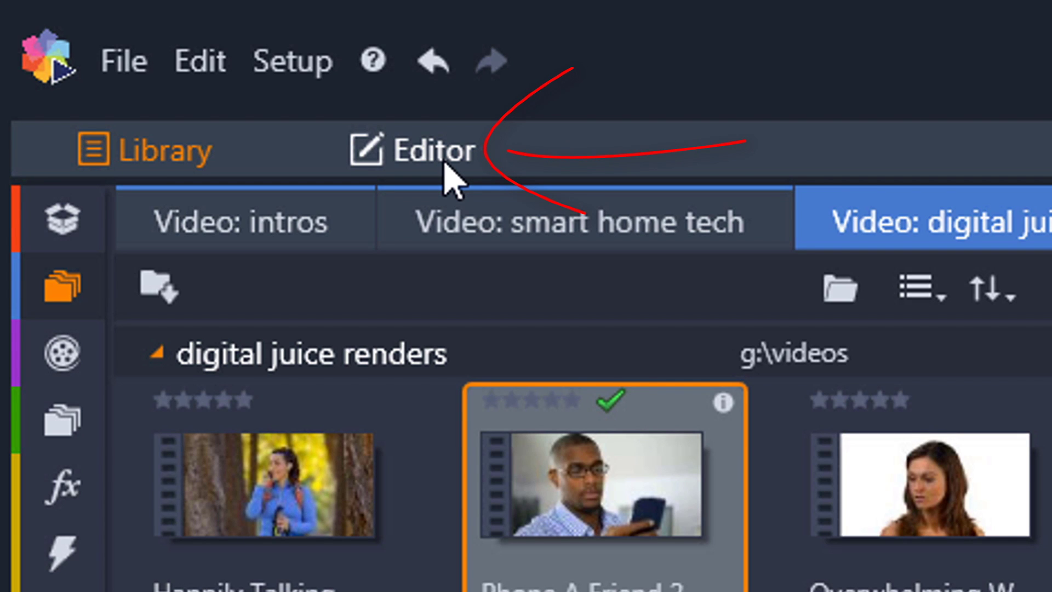
{"action": "left_click", "coordinate": [447, 165]}
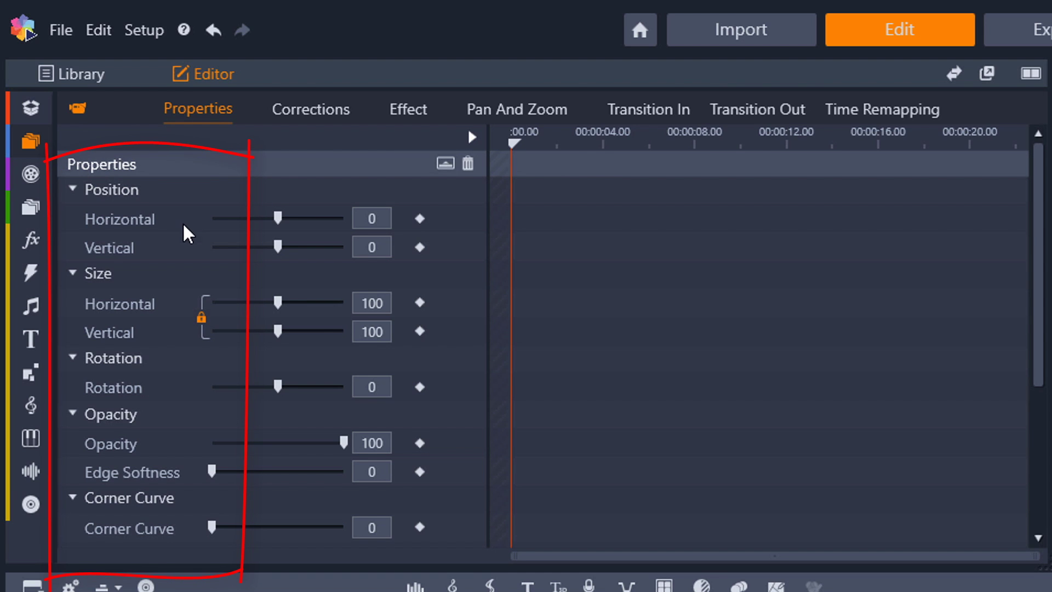
{"action": "scroll", "coordinate": [189, 234], "scroll_direction": "down", "scroll_amount": 5}
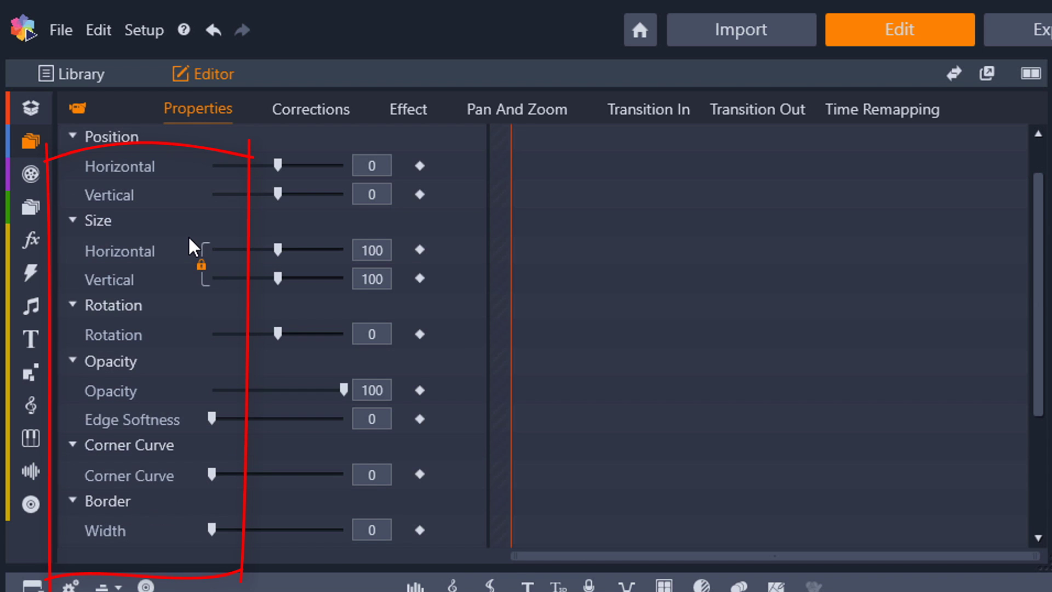
{"action": "scroll", "coordinate": [184, 242], "scroll_direction": "down", "scroll_amount": 1}
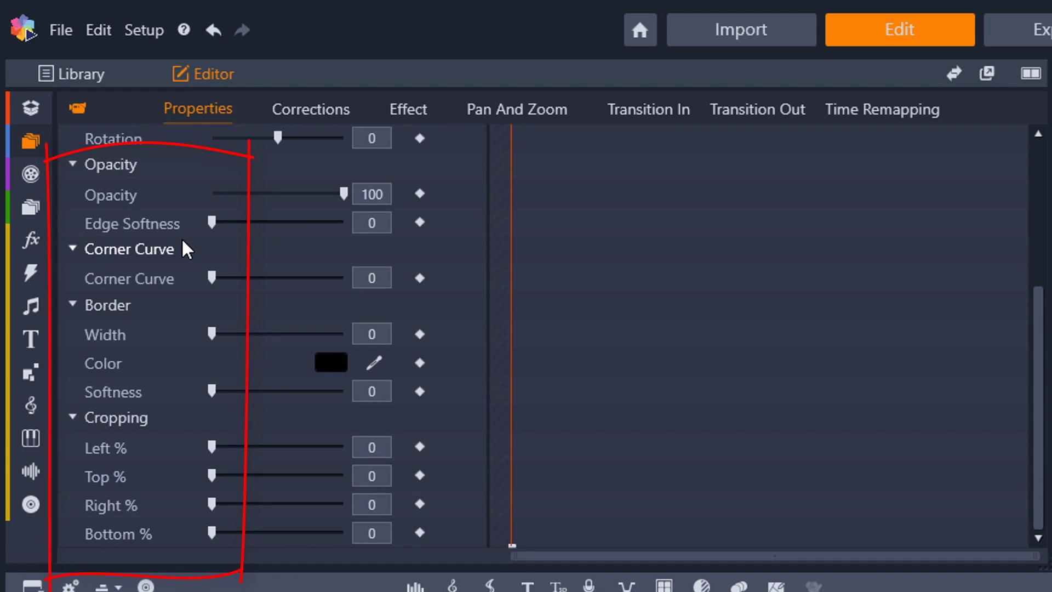
{"action": "scroll", "coordinate": [182, 238], "scroll_direction": "up", "scroll_amount": 7}
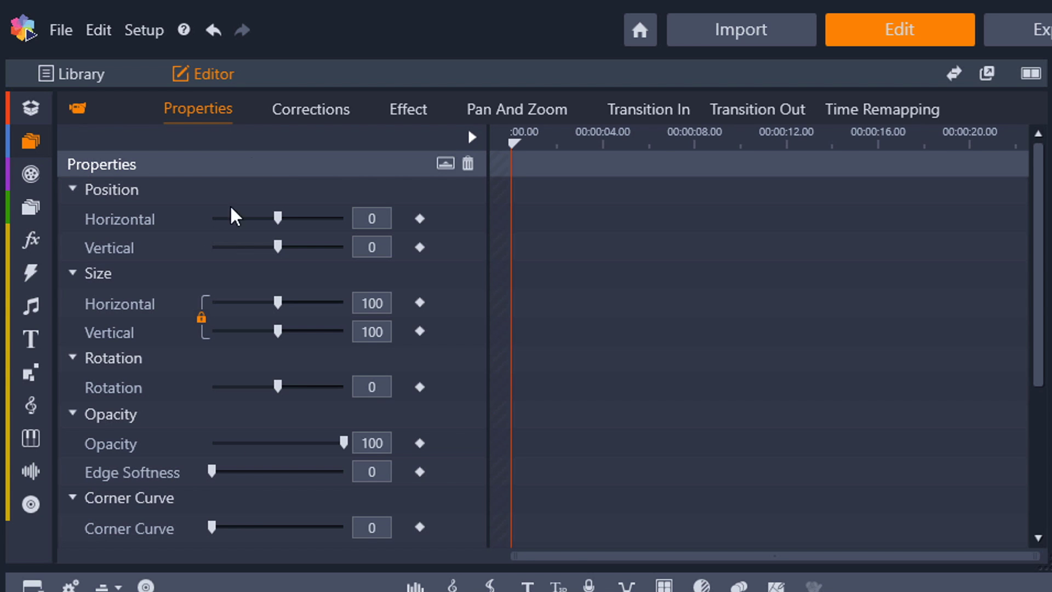
{"action": "left_click", "coordinate": [444, 163]}
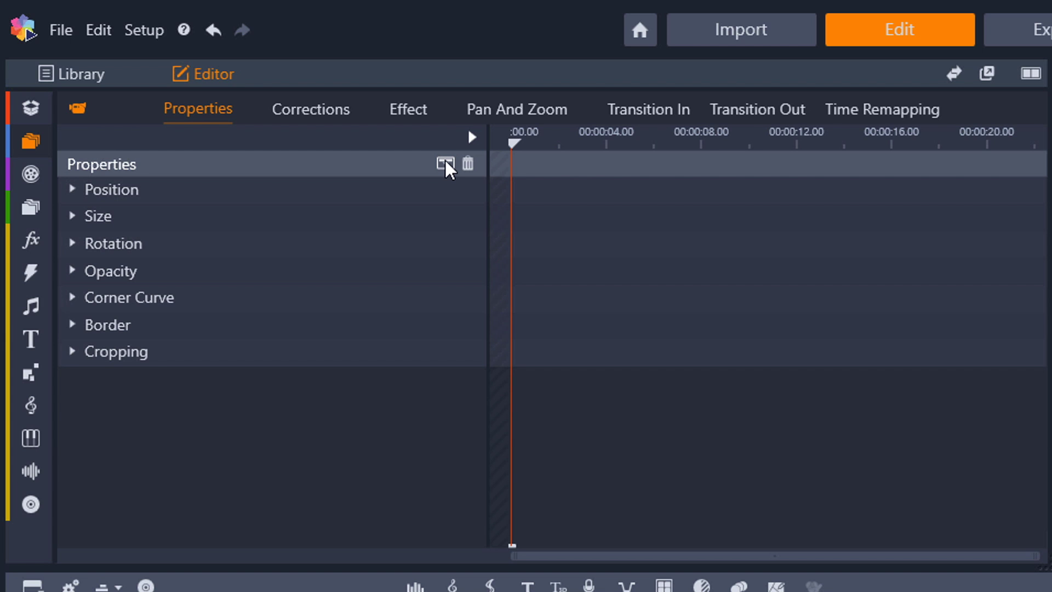
{"action": "left_click", "coordinate": [444, 163]}
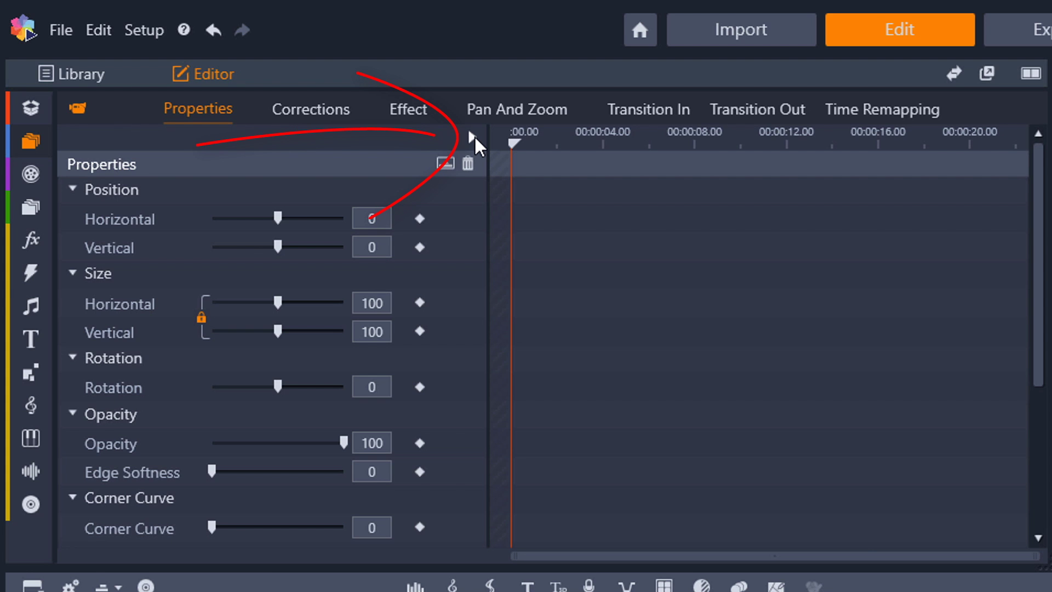
{"action": "left_click", "coordinate": [471, 137]}
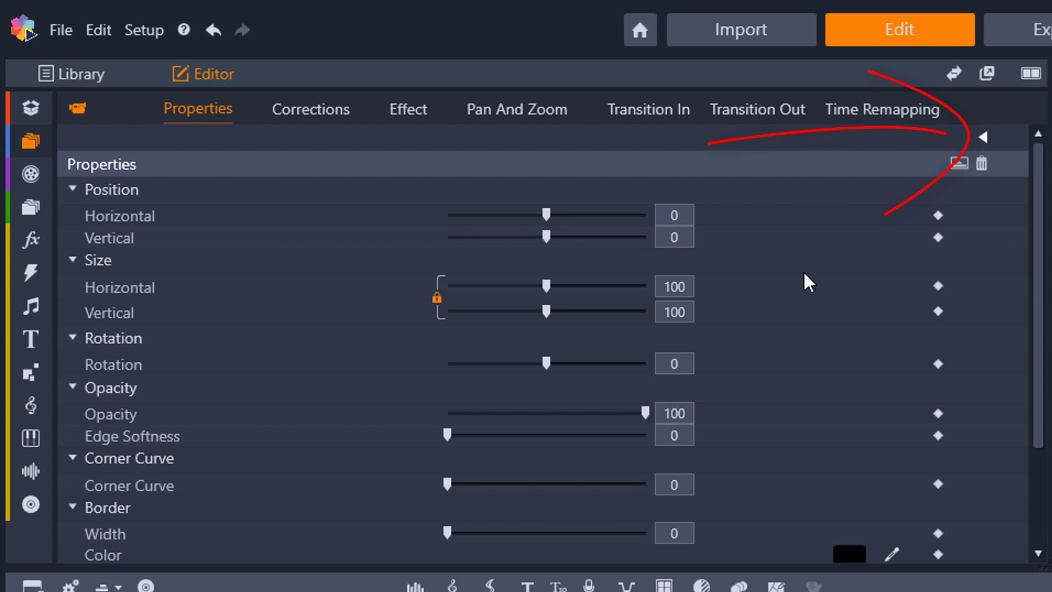
{"action": "left_click", "coordinate": [983, 137]}
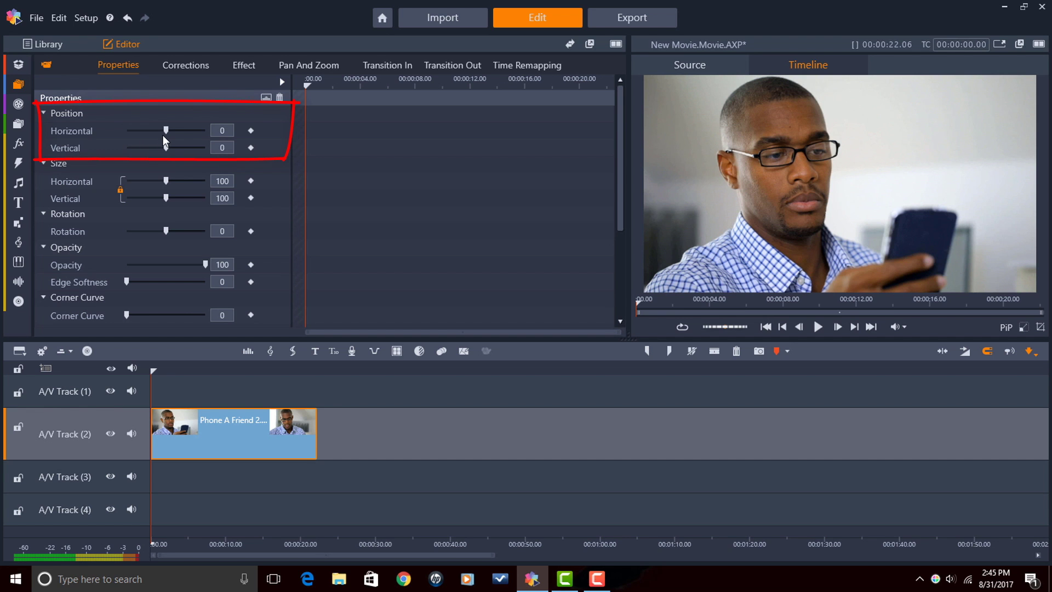
{"action": "left_click_drag", "start_coordinate": [166, 130], "coordinate": [166, 131]}
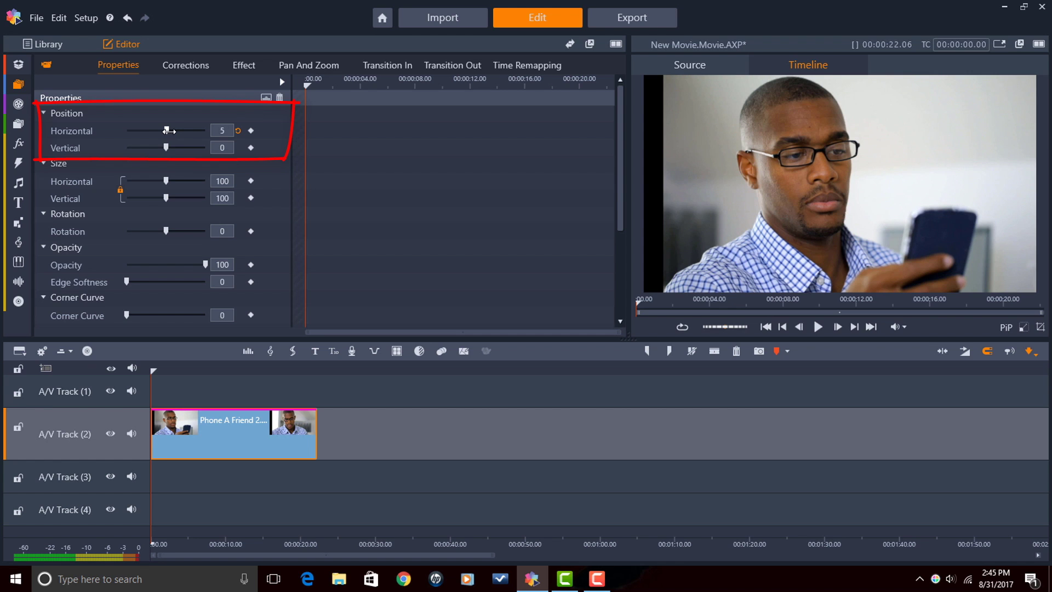
{"action": "left_click_drag", "start_coordinate": [166, 148], "coordinate": [165, 147]}
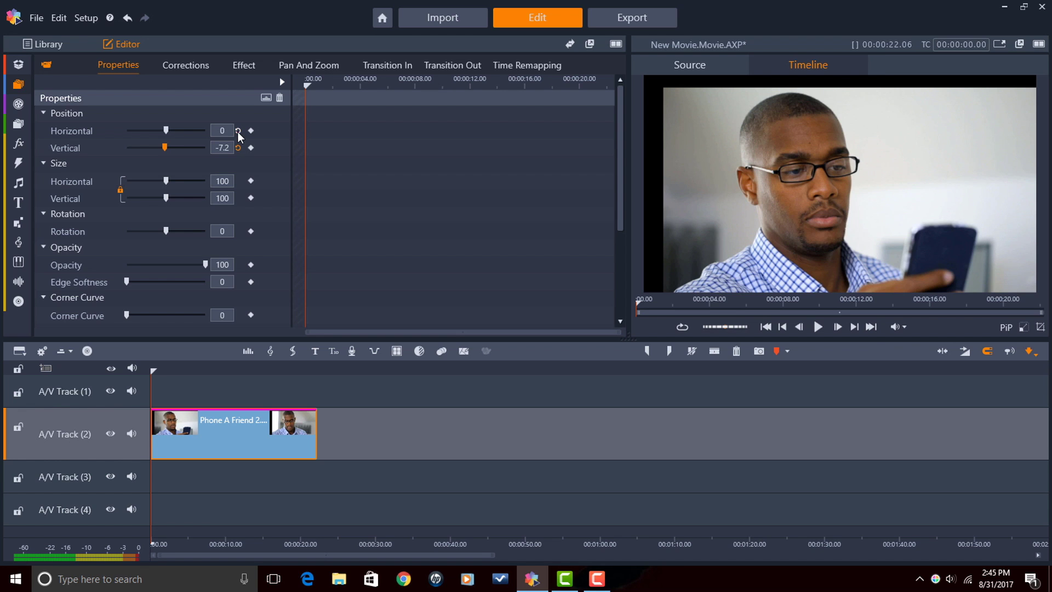
{"action": "left_click", "coordinate": [238, 130]}
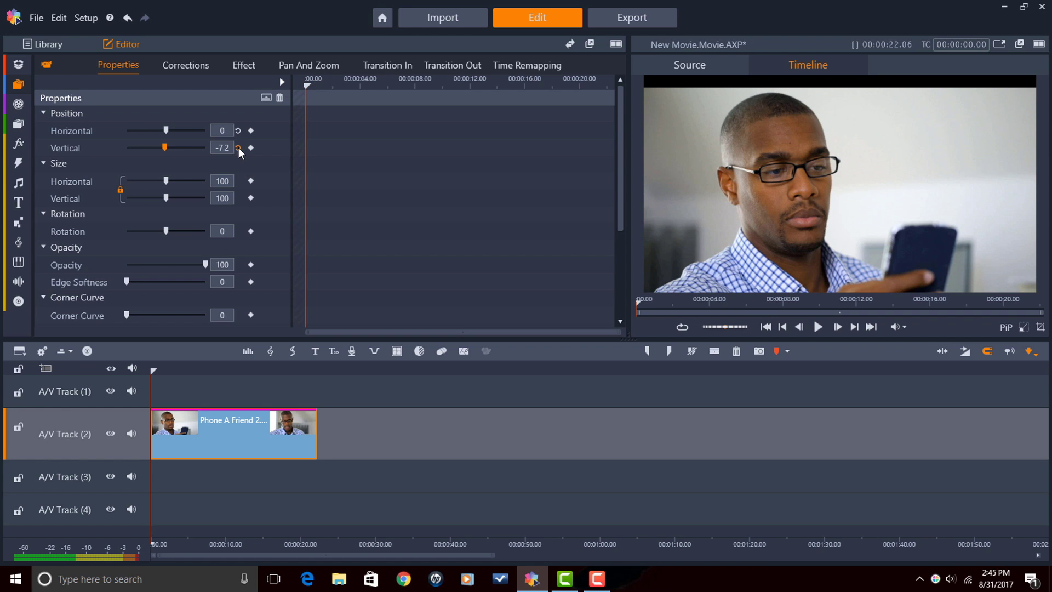
{"action": "left_click", "coordinate": [237, 148]}
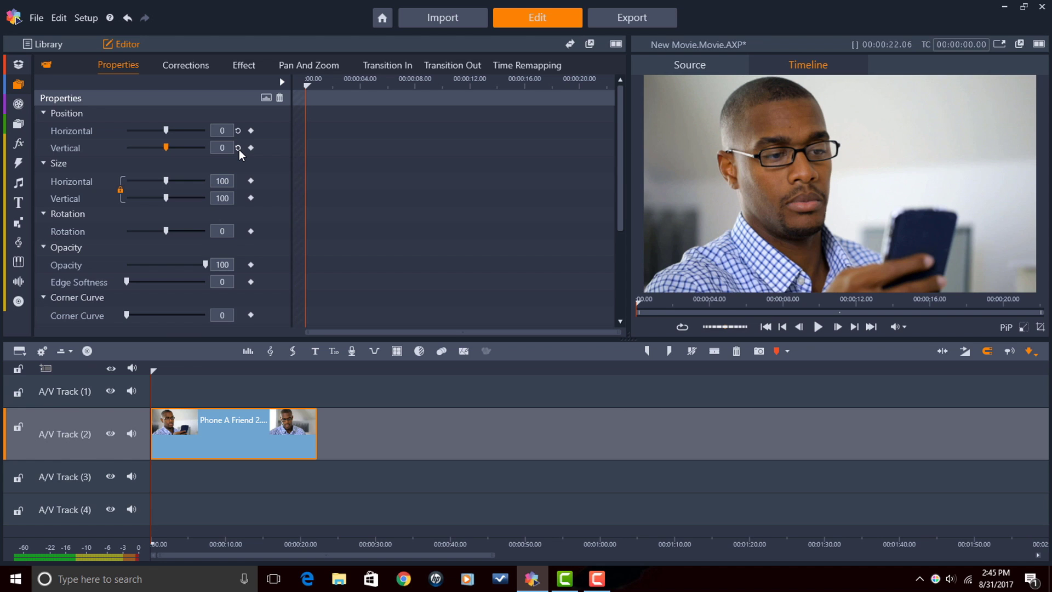
{"action": "left_click", "coordinate": [240, 150]}
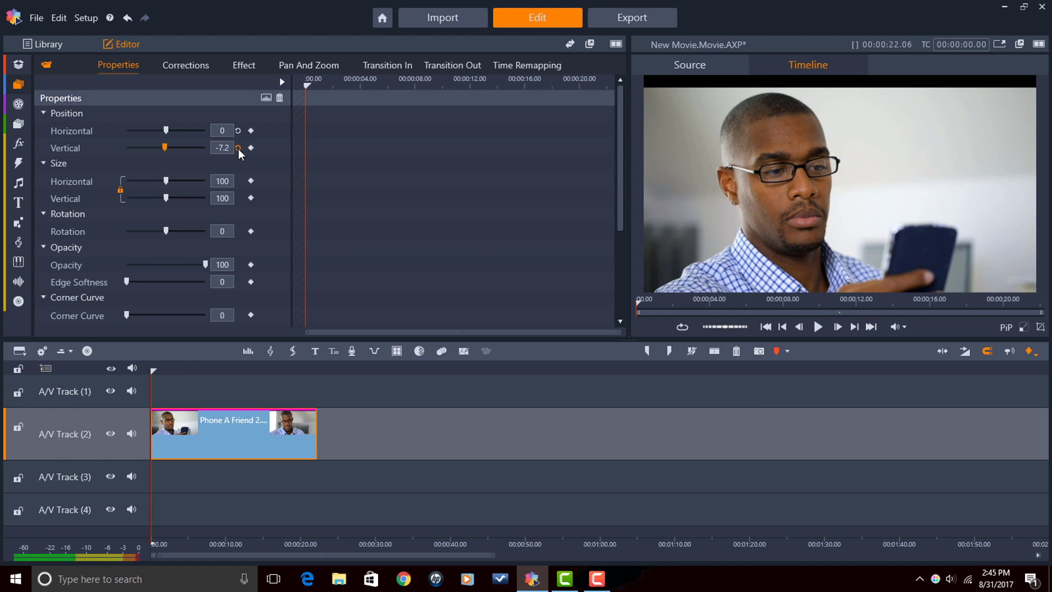
{"action": "left_click", "coordinate": [239, 149]}
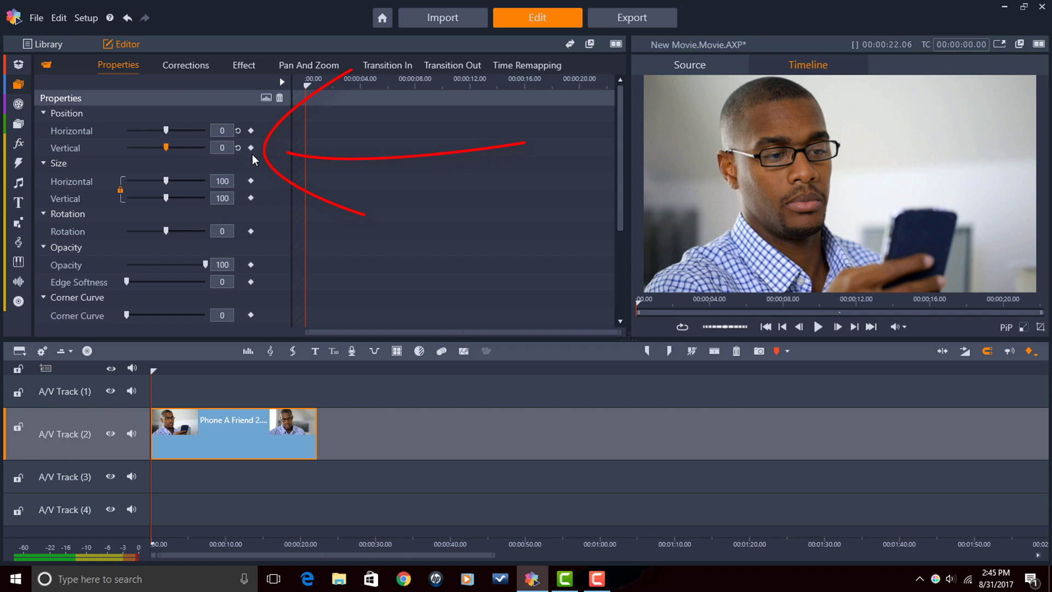
Start keyframing Position and set the clip's Vertical position to 100 at the start.
{"action": "left_click", "coordinate": [251, 147]}
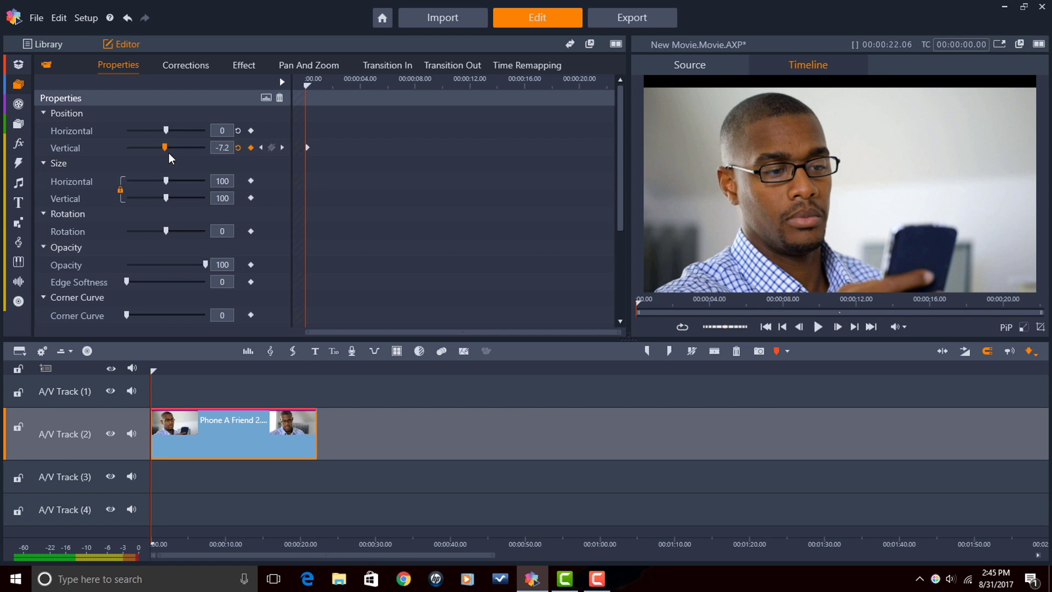
{"action": "left_click_drag", "start_coordinate": [164, 147], "coordinate": [196, 154]}
{"action": "left_click", "coordinate": [219, 152]}
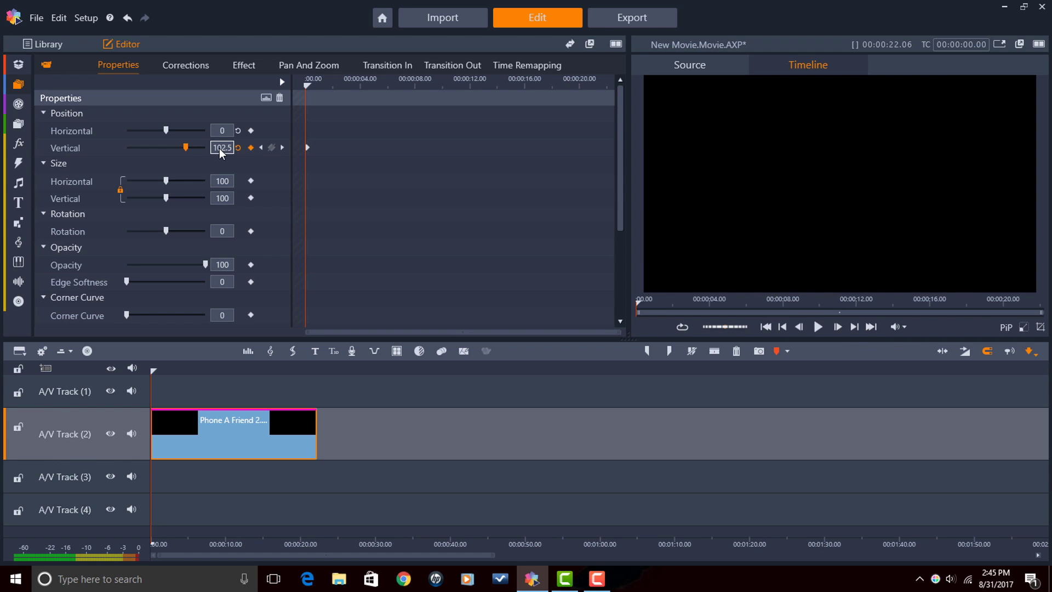
{"action": "double_click", "coordinate": [219, 152]}
{"action": "type", "text": "100"}
{"action": "key", "text": "Return"}
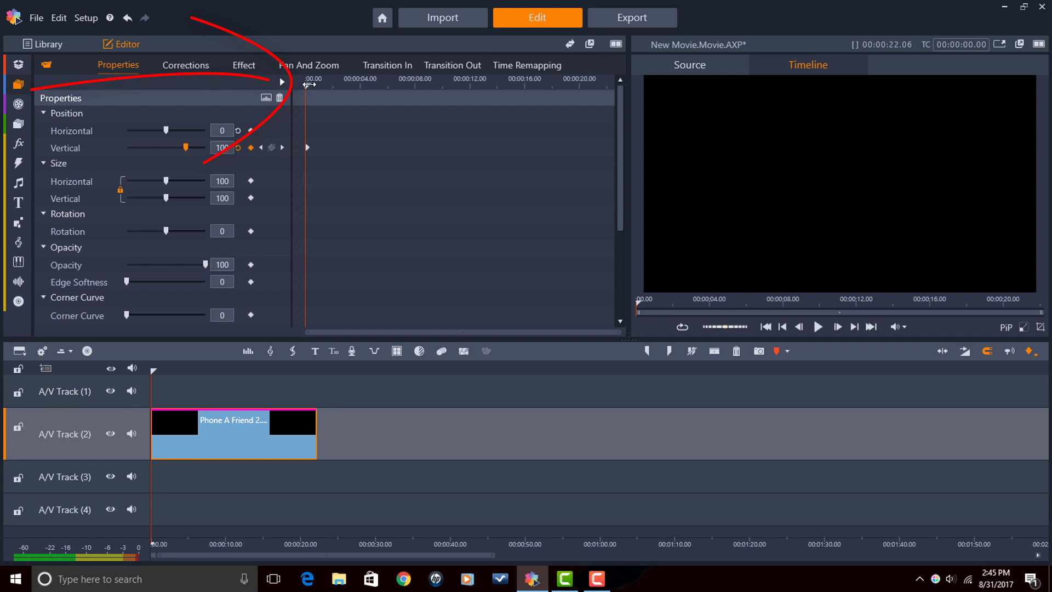
At 10 seconds, keyframe Vertical position 0, then scrub back to 00:00.
{"action": "left_click_drag", "start_coordinate": [307, 84], "coordinate": [441, 107]}
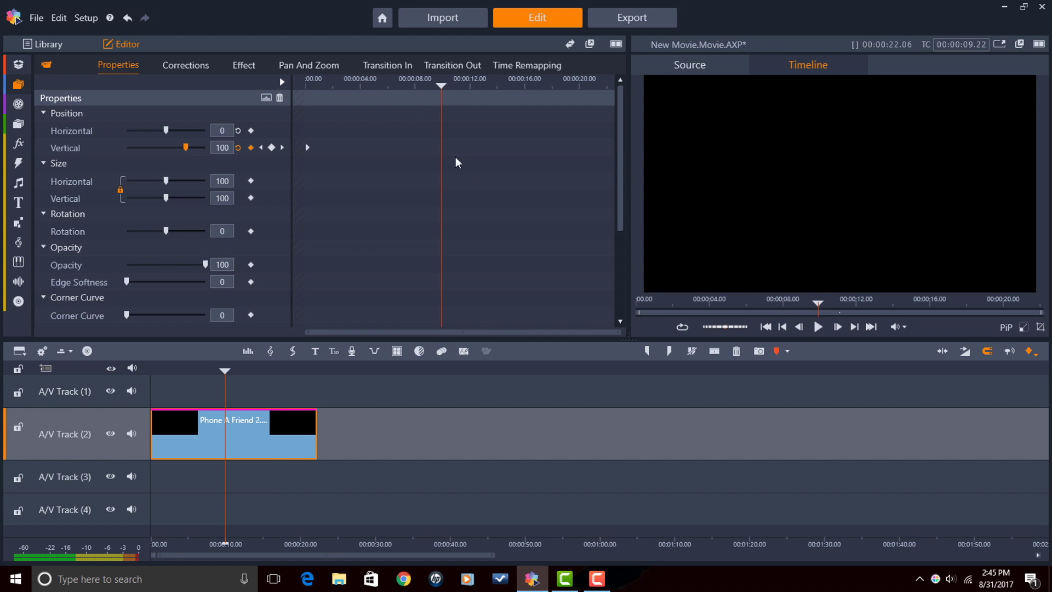
{"action": "left_click", "coordinate": [838, 328]}
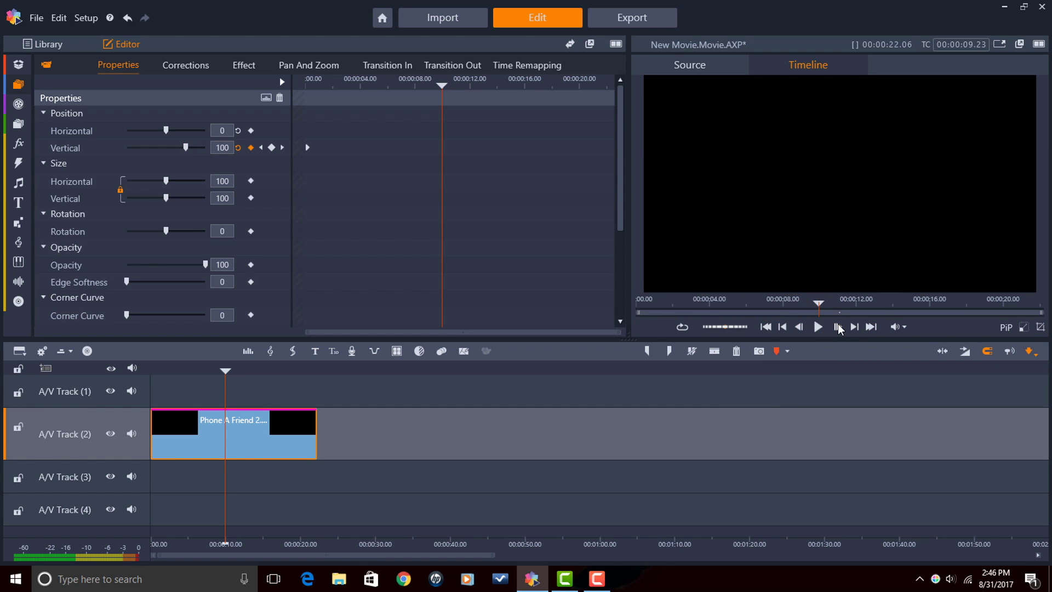
{"action": "left_click", "coordinate": [838, 327]}
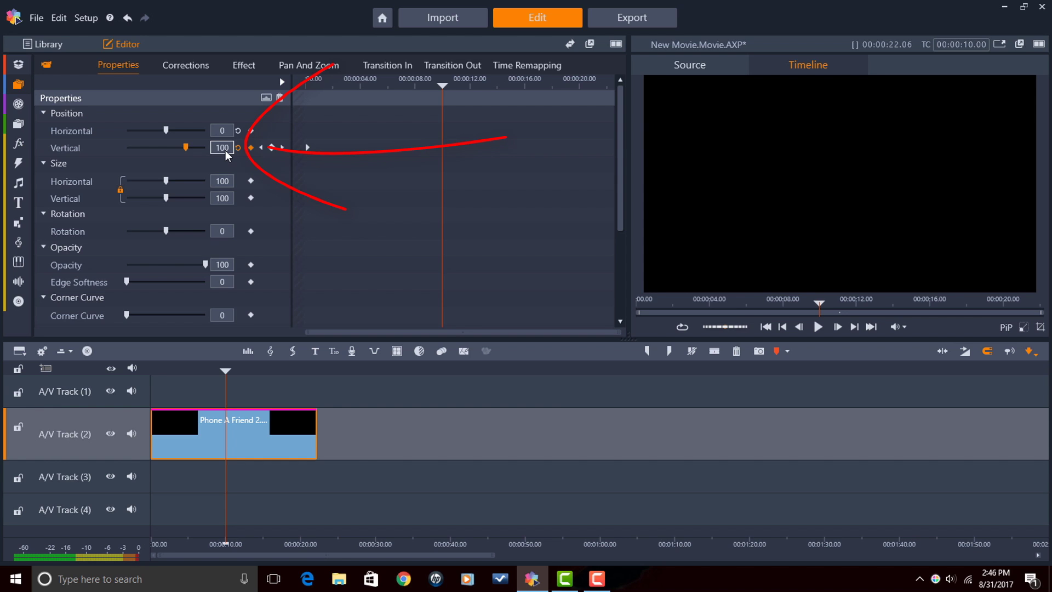
{"action": "left_click", "coordinate": [225, 148]}
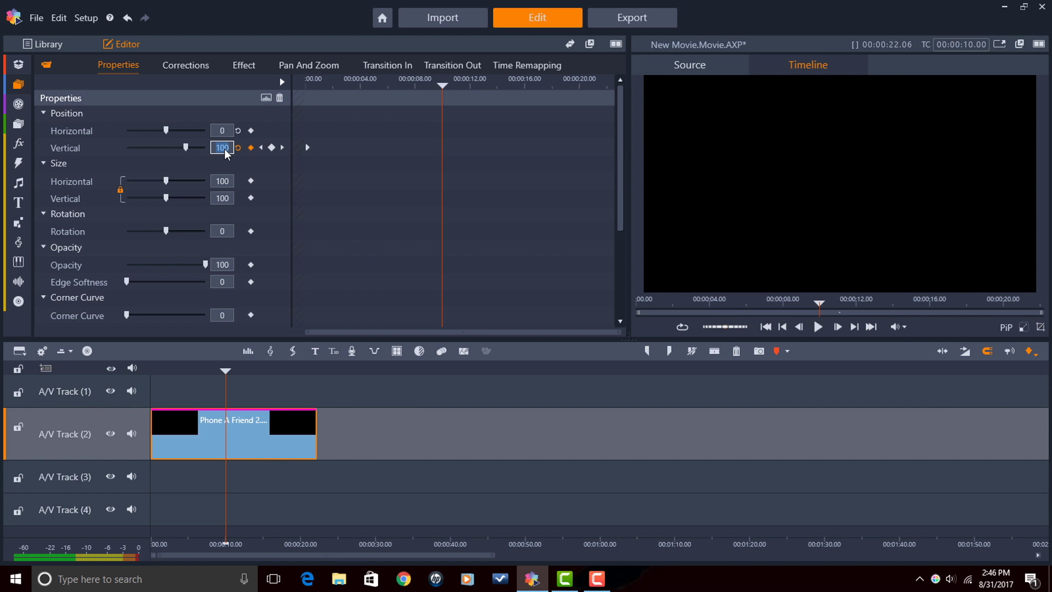
{"action": "type", "text": "0"}
{"action": "key", "text": "Return"}
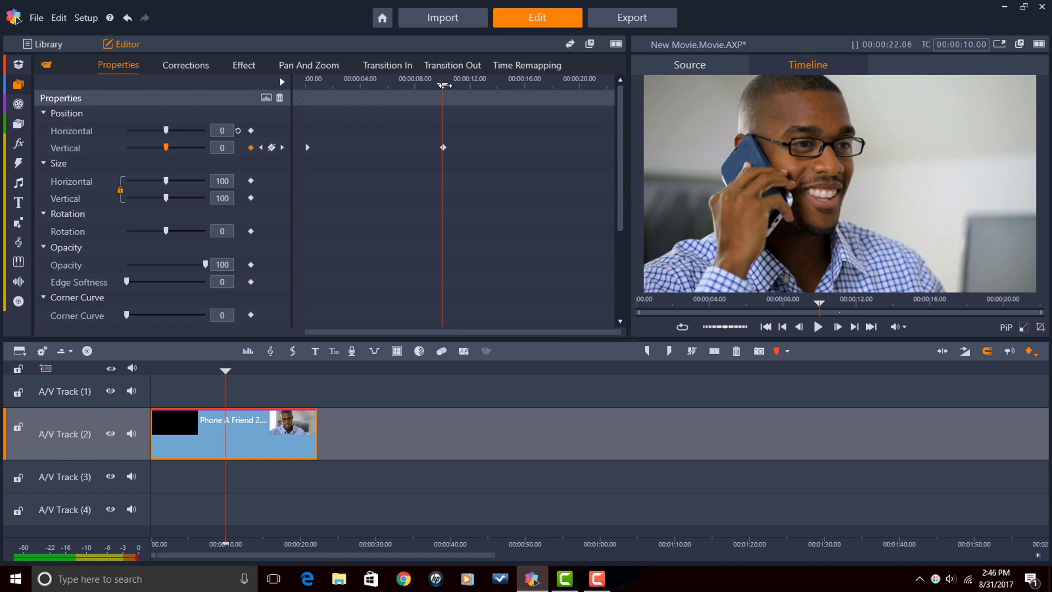
{"action": "left_click_drag", "start_coordinate": [443, 85], "coordinate": [277, 104]}
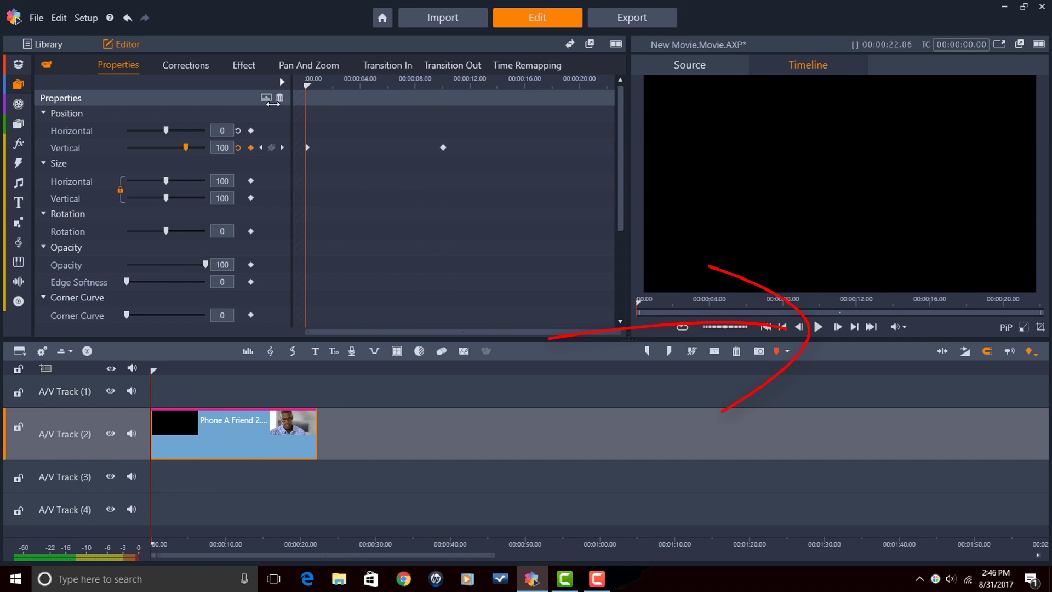
{"action": "left_click", "coordinate": [818, 328]}
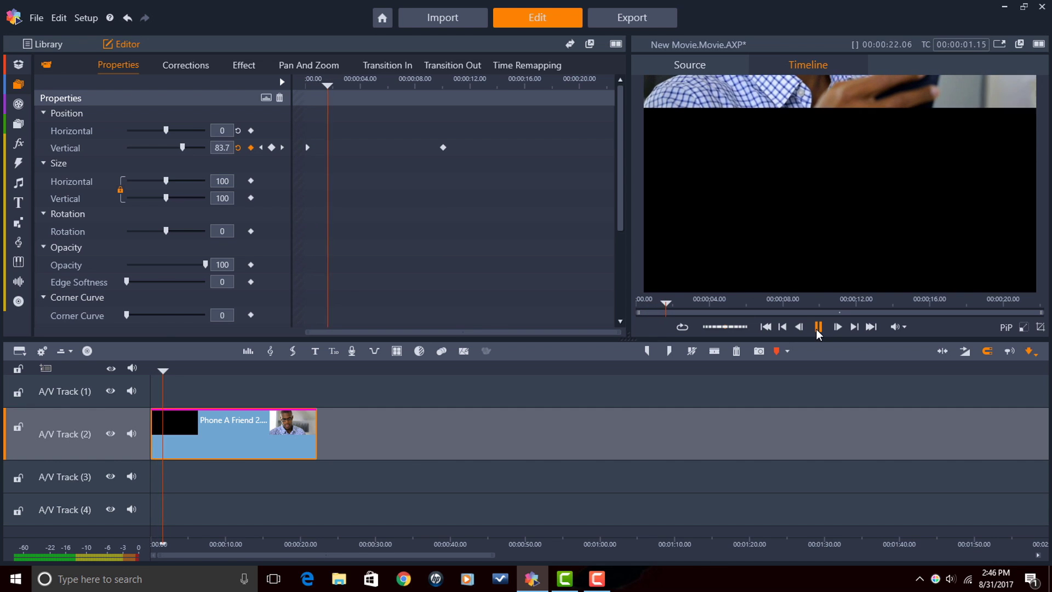
{"action": "left_click", "coordinate": [816, 327]}
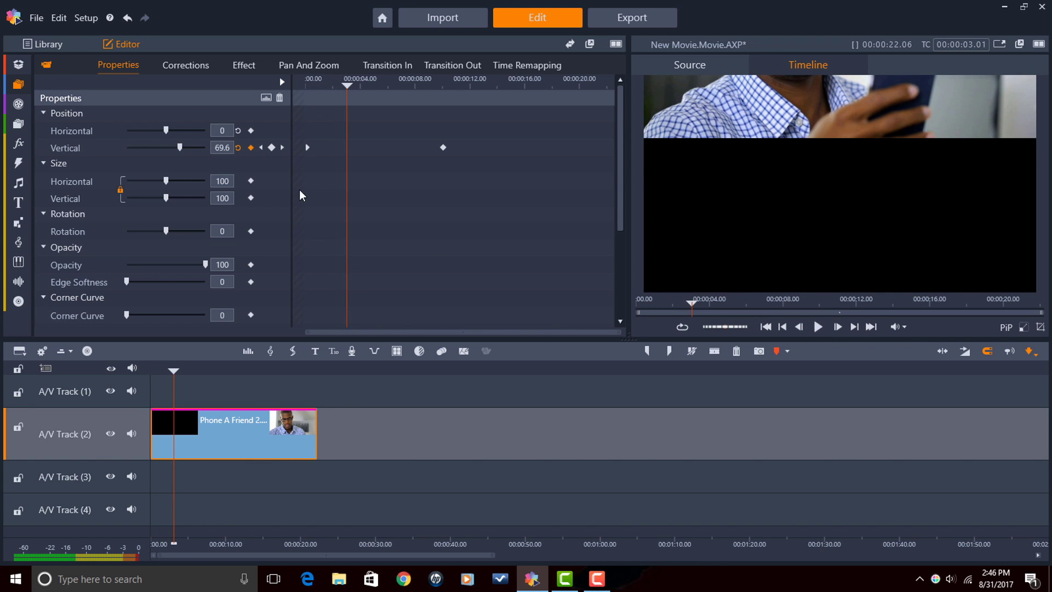
{"action": "left_click", "coordinate": [282, 148]}
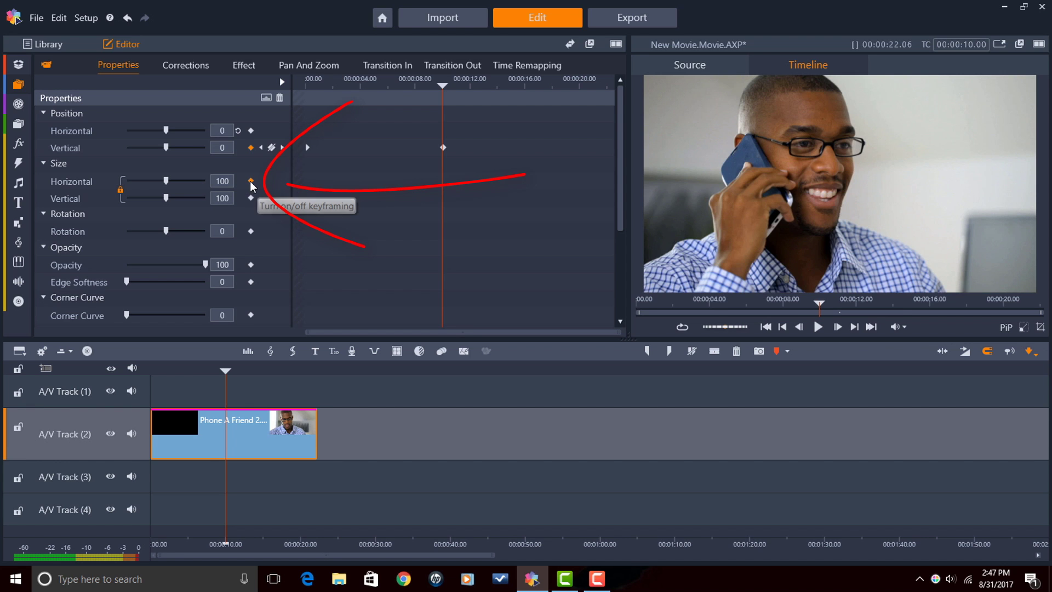
Keyframe Size at 0.1 on the first frame, preview the growth, then go to the 10-second keyframe.
{"action": "left_click", "coordinate": [250, 182]}
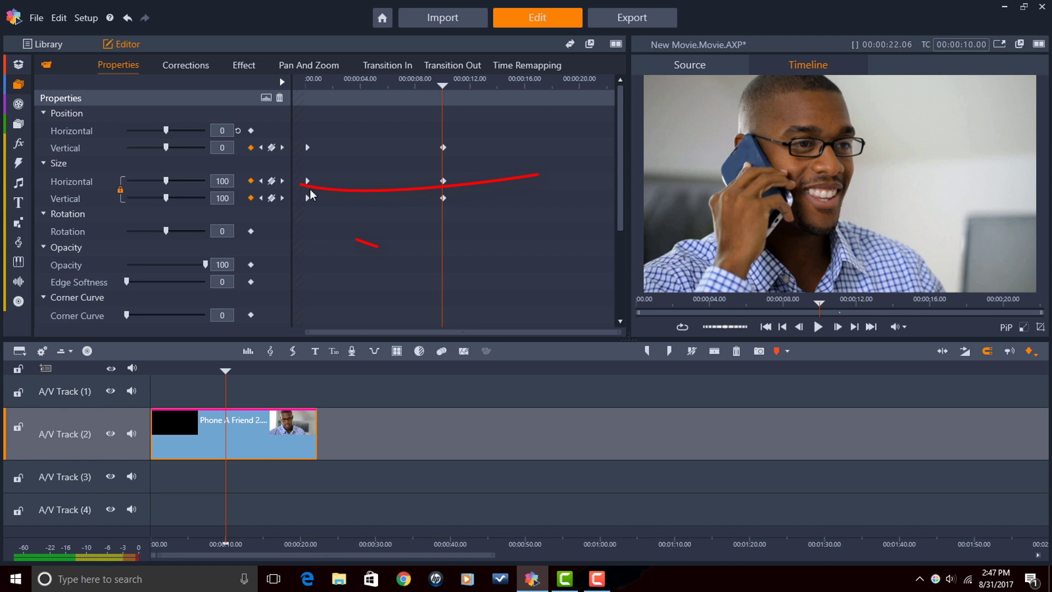
{"action": "left_click", "coordinate": [261, 183]}
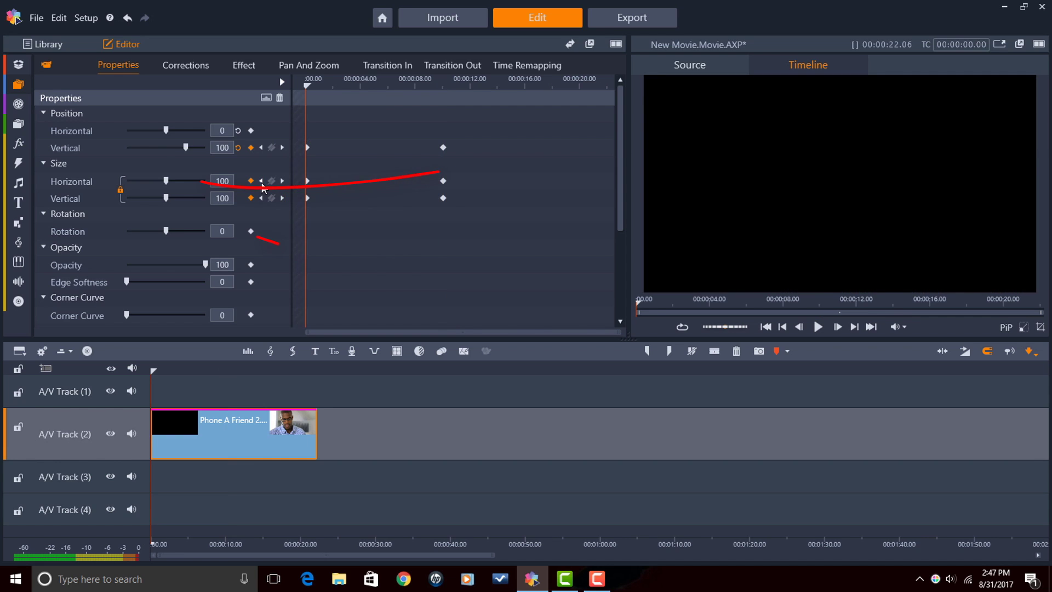
{"action": "left_click_drag", "start_coordinate": [165, 180], "coordinate": [108, 183]}
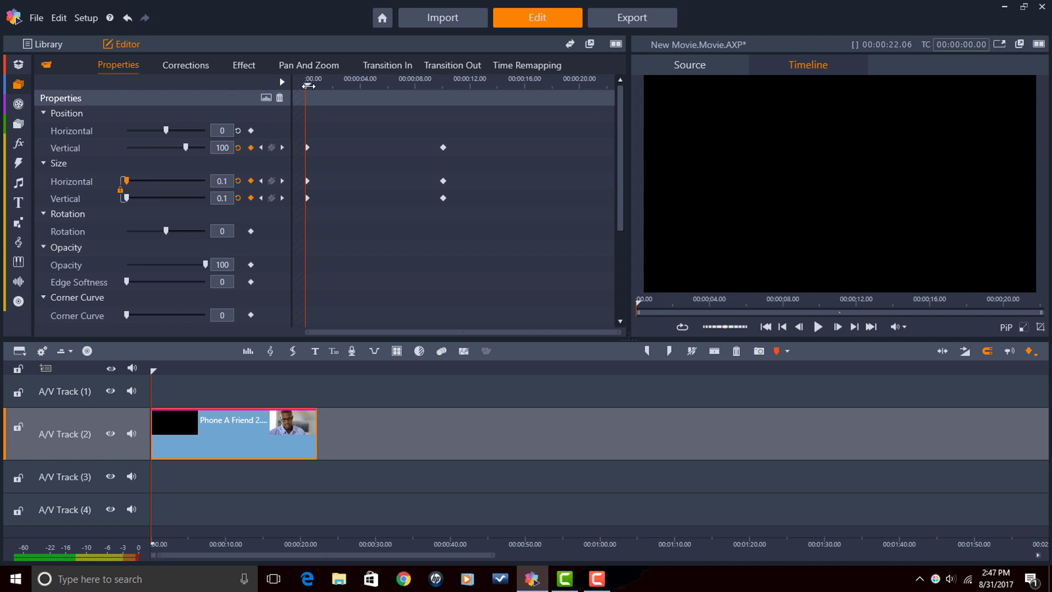
{"action": "left_click_drag", "start_coordinate": [306, 85], "coordinate": [439, 260]}
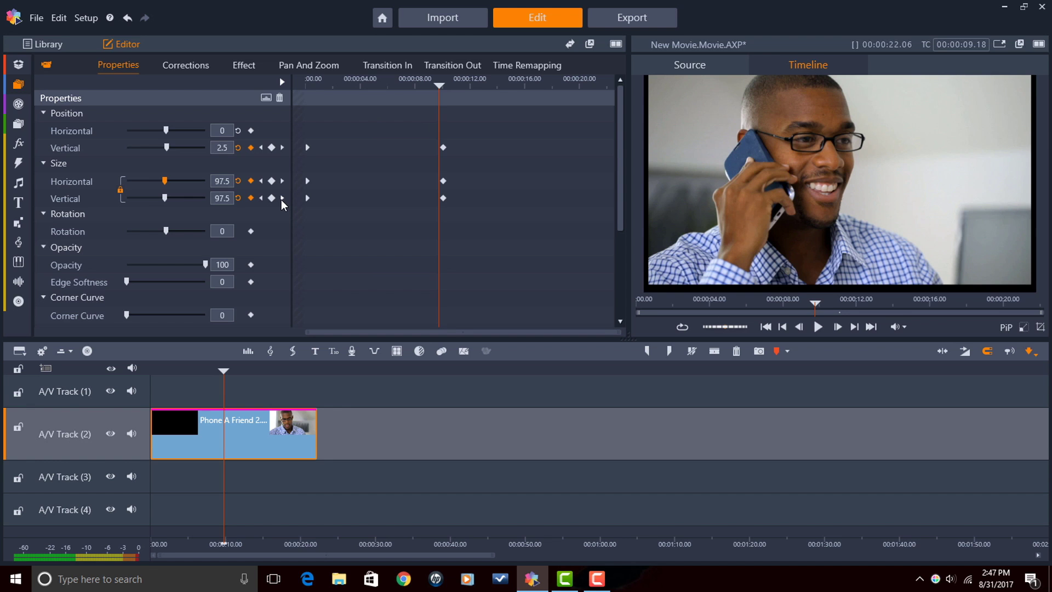
{"action": "left_click", "coordinate": [282, 199]}
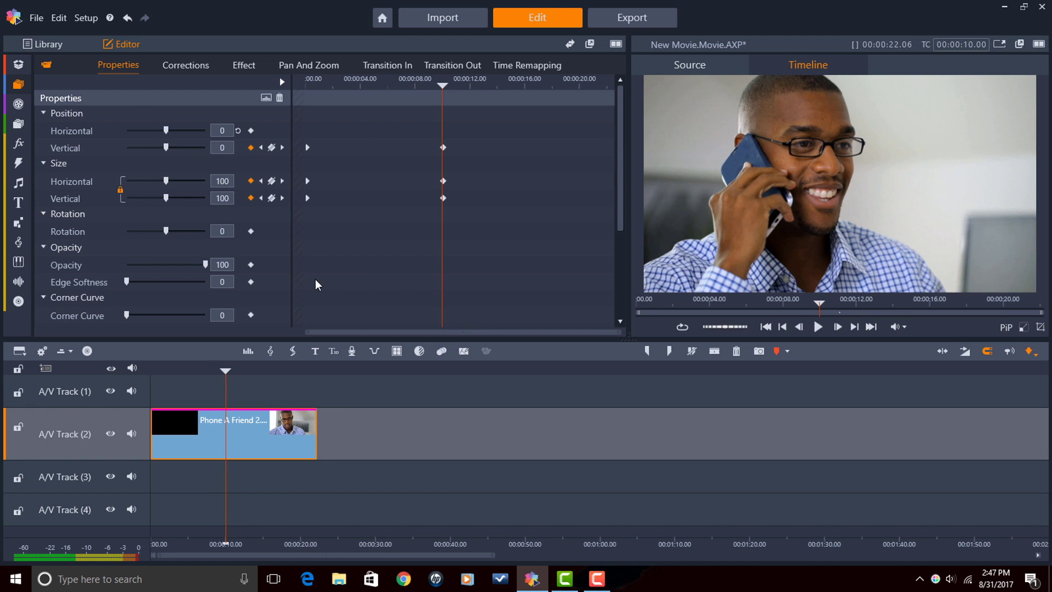
Keyframe Rotation at -720 on the first frame and preview the spin partway through.
{"action": "left_click", "coordinate": [251, 231]}
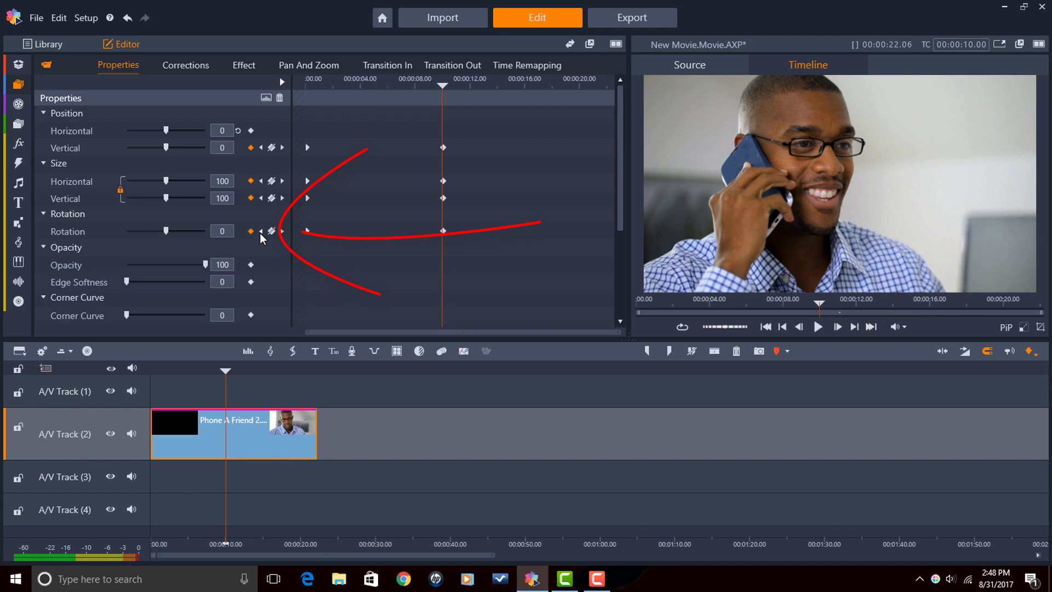
{"action": "left_click", "coordinate": [260, 231]}
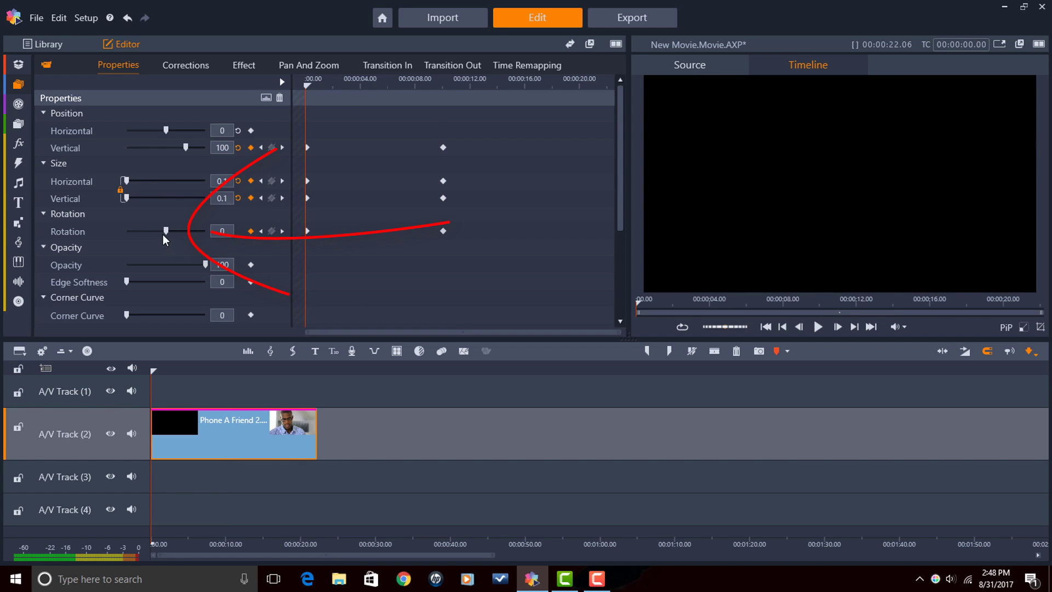
{"action": "left_click_drag", "start_coordinate": [166, 230], "coordinate": [82, 236]}
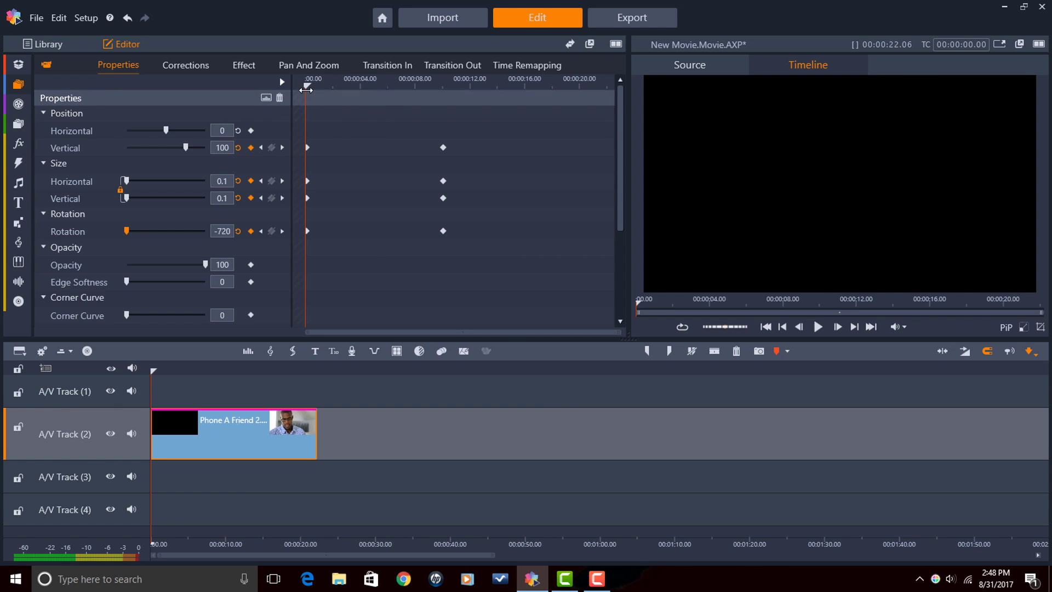
{"action": "left_click_drag", "start_coordinate": [307, 85], "coordinate": [436, 224]}
At the 10-second keyframe, add an Opacity keyframe at full 100.
{"action": "left_click", "coordinate": [282, 232]}
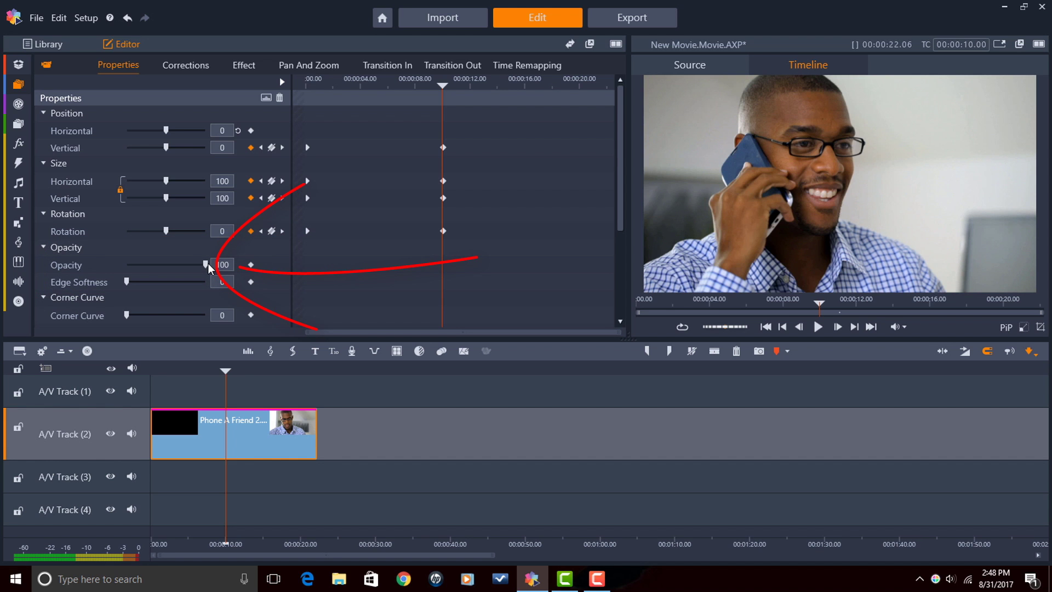
{"action": "mouse_move", "coordinate": [205, 264]}
{"action": "left_mouse_down"}
{"action": "mouse_move", "coordinate": [120, 276]}
{"action": "mouse_move", "coordinate": [217, 275]}
{"action": "left_mouse_up"}
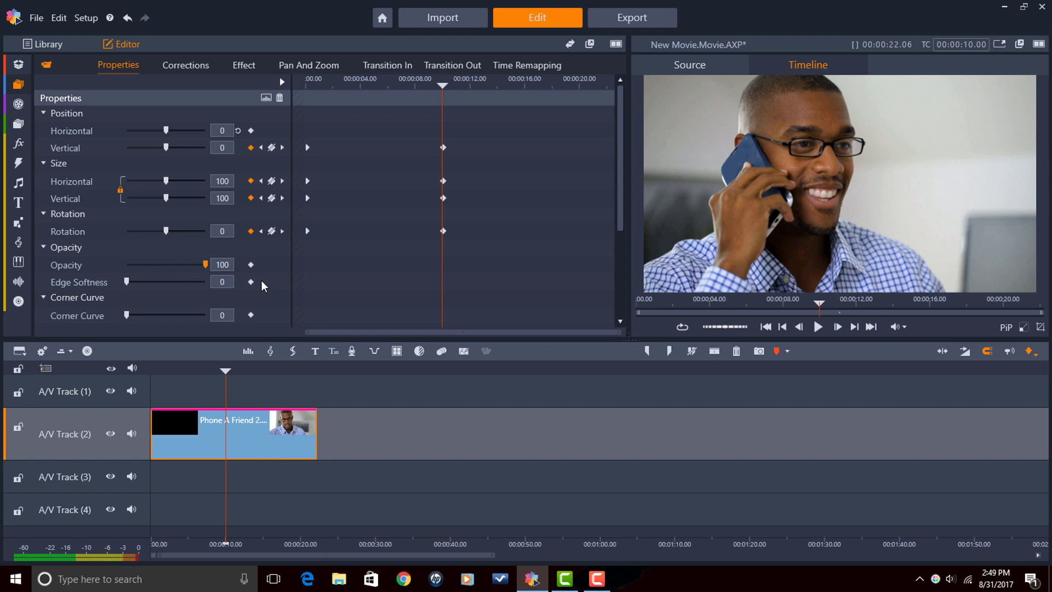
{"action": "left_click", "coordinate": [251, 265]}
{"action": "mouse_move", "coordinate": [204, 264]}
{"action": "left_mouse_down"}
{"action": "mouse_move", "coordinate": [182, 264]}
{"action": "mouse_move", "coordinate": [205, 265]}
{"action": "left_mouse_up"}
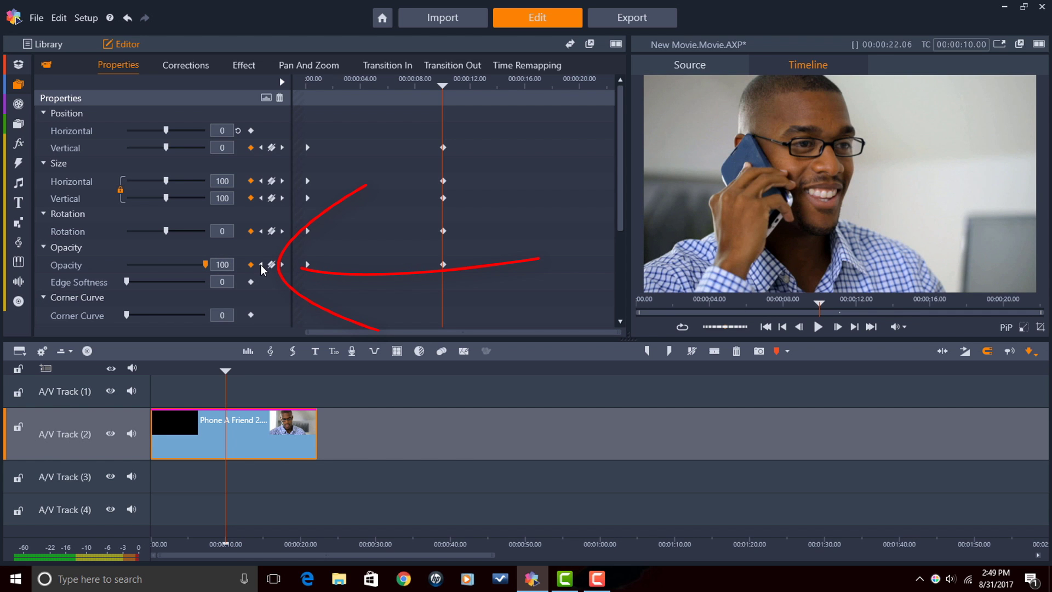
Set the starting Opacity keyframe to 25 (after trying 50) and preview the fade-in.
{"action": "left_click", "coordinate": [261, 265]}
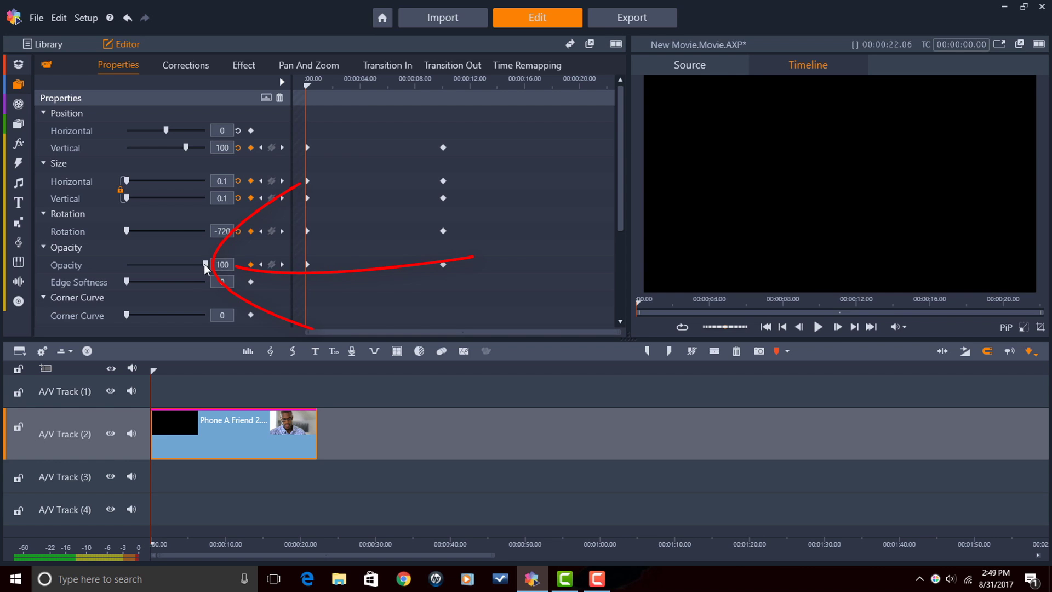
{"action": "left_click_drag", "start_coordinate": [204, 265], "coordinate": [148, 271]}
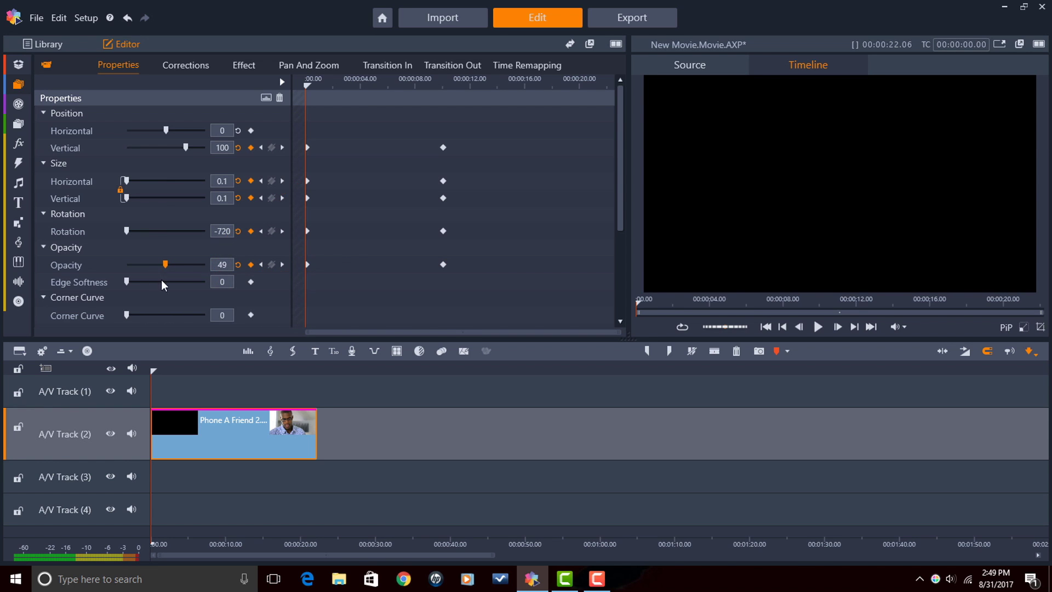
{"action": "left_click", "coordinate": [230, 265]}
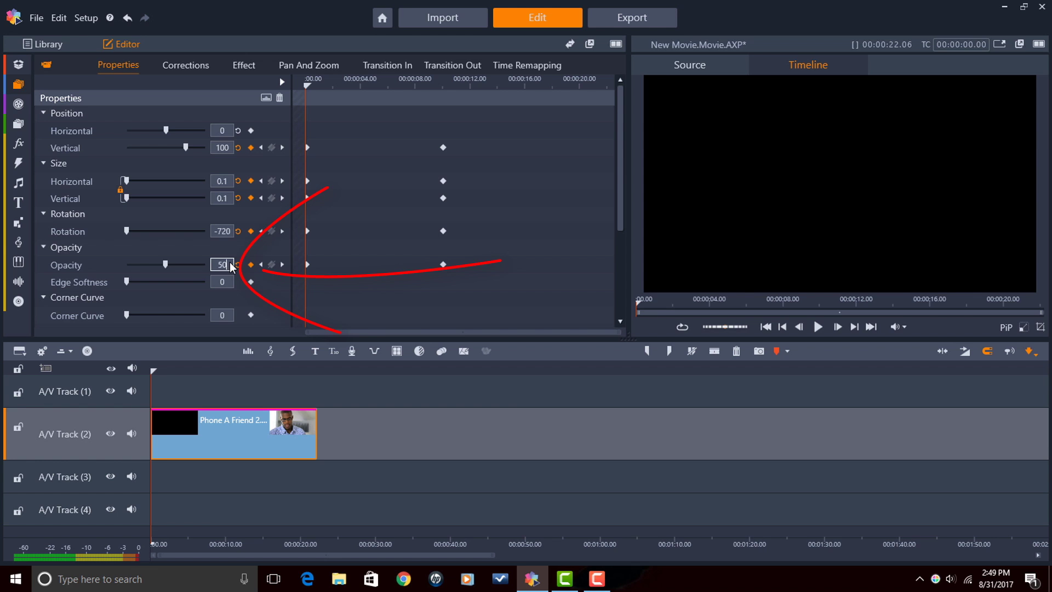
{"action": "key", "text": "Return"}
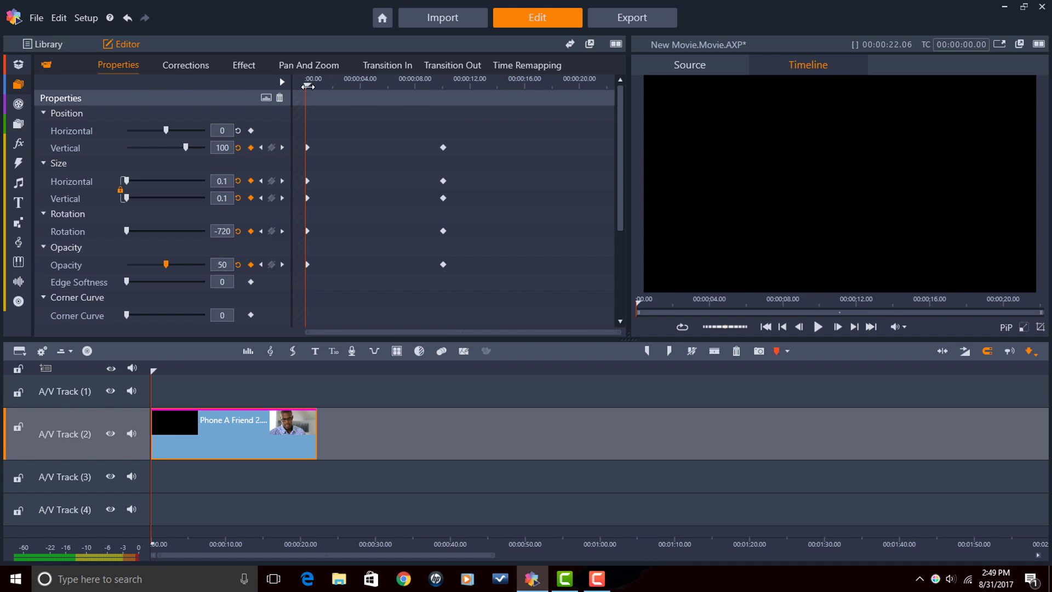
{"action": "left_click_drag", "start_coordinate": [308, 86], "coordinate": [298, 163]}
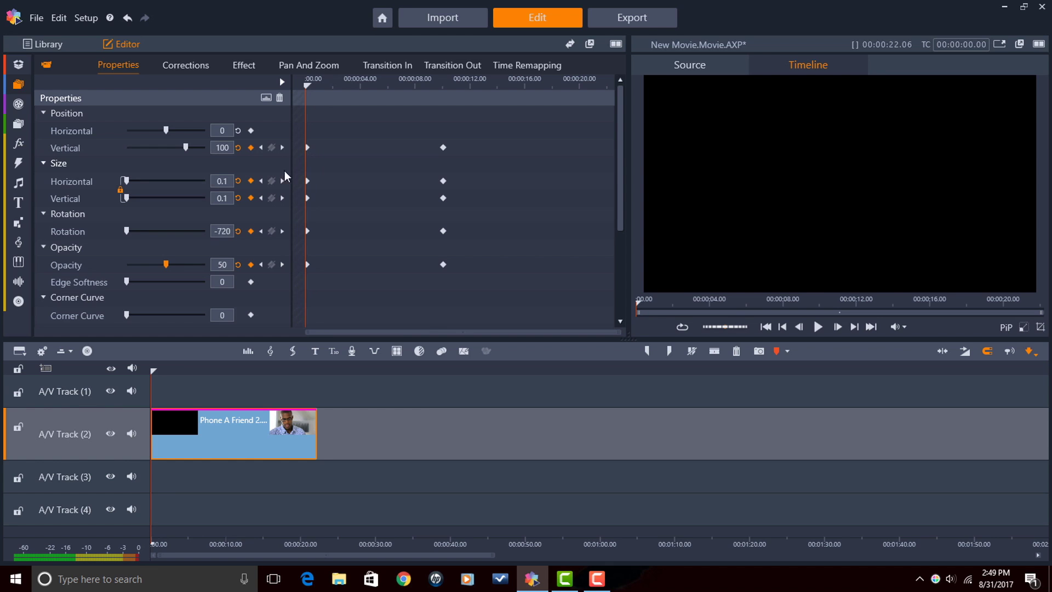
{"action": "left_click", "coordinate": [227, 265]}
{"action": "type", "text": "25"}
{"action": "key", "text": "Return"}
{"action": "left_click_drag", "start_coordinate": [307, 85], "coordinate": [241, 180]}
{"action": "scroll", "coordinate": [173, 302], "scroll_direction": "down", "scroll_amount": 5}
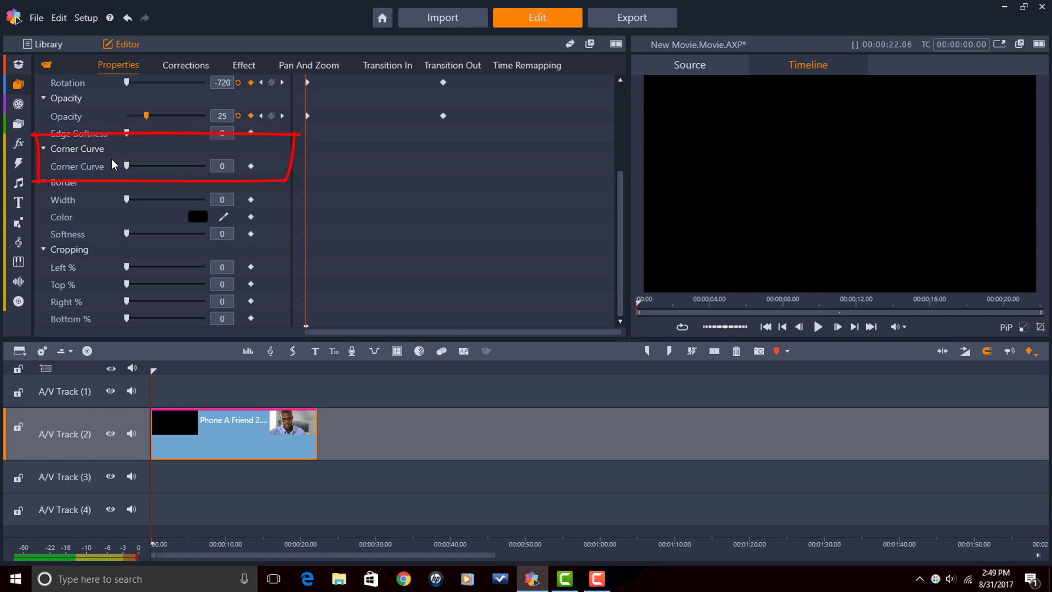
{"action": "left_click", "coordinate": [282, 116]}
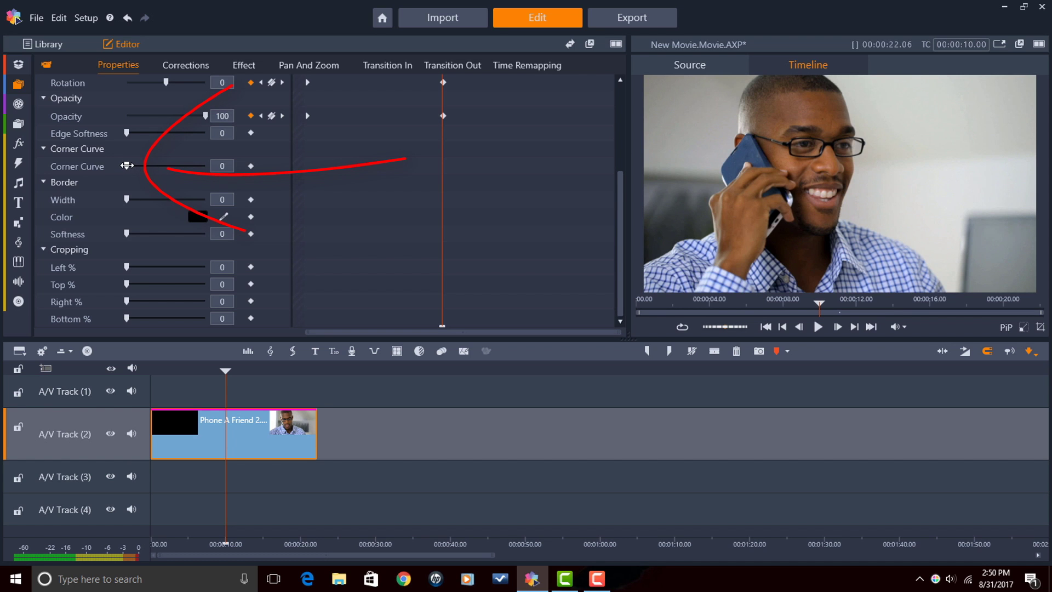
{"action": "left_click_drag", "start_coordinate": [127, 166], "coordinate": [187, 175]}
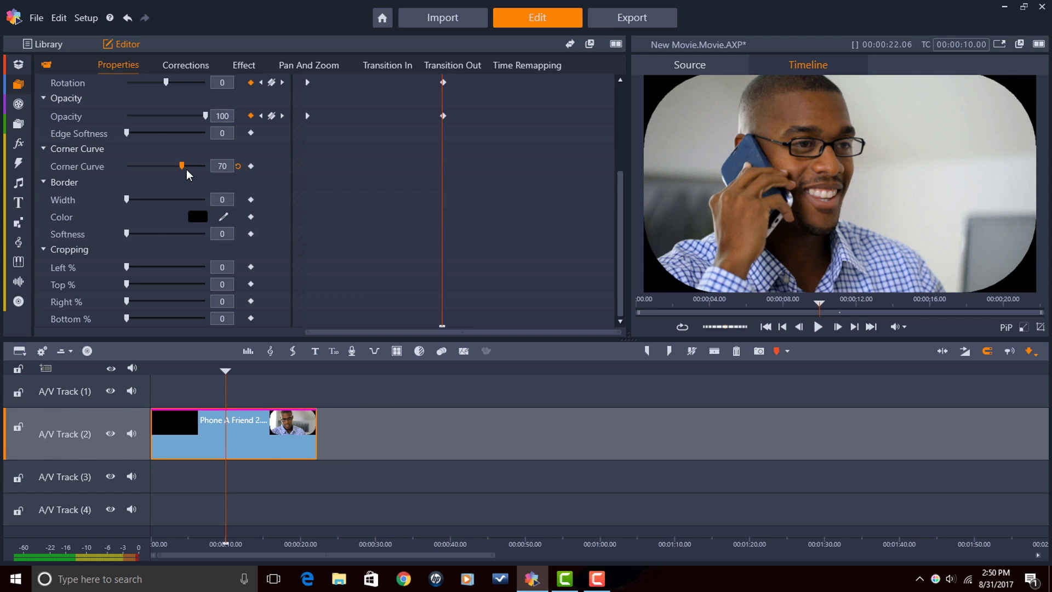
{"action": "left_click_drag", "start_coordinate": [182, 166], "coordinate": [200, 166]}
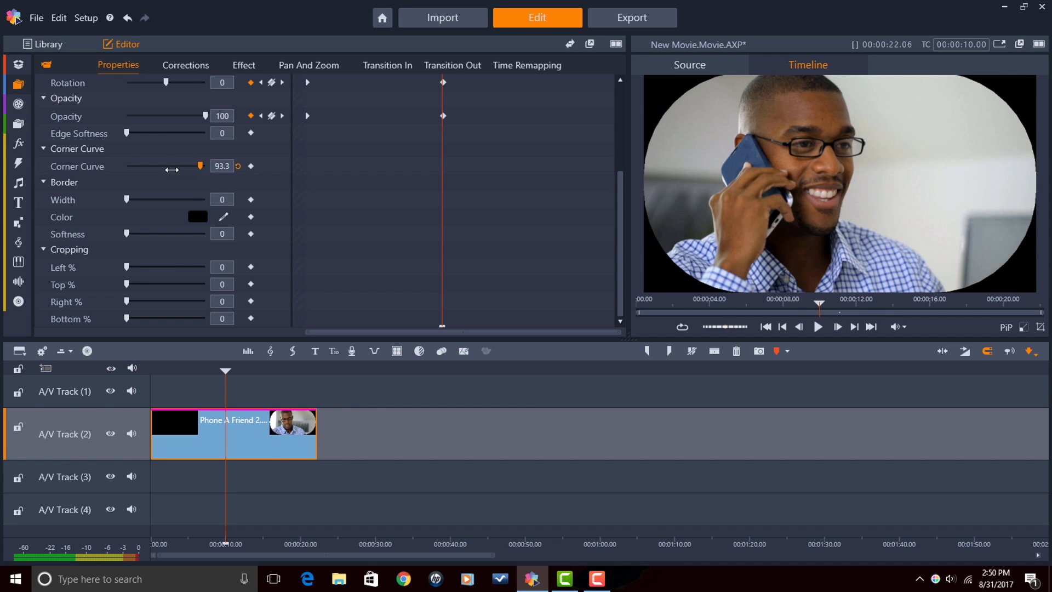
{"action": "left_click_drag", "start_coordinate": [172, 170], "coordinate": [124, 168]}
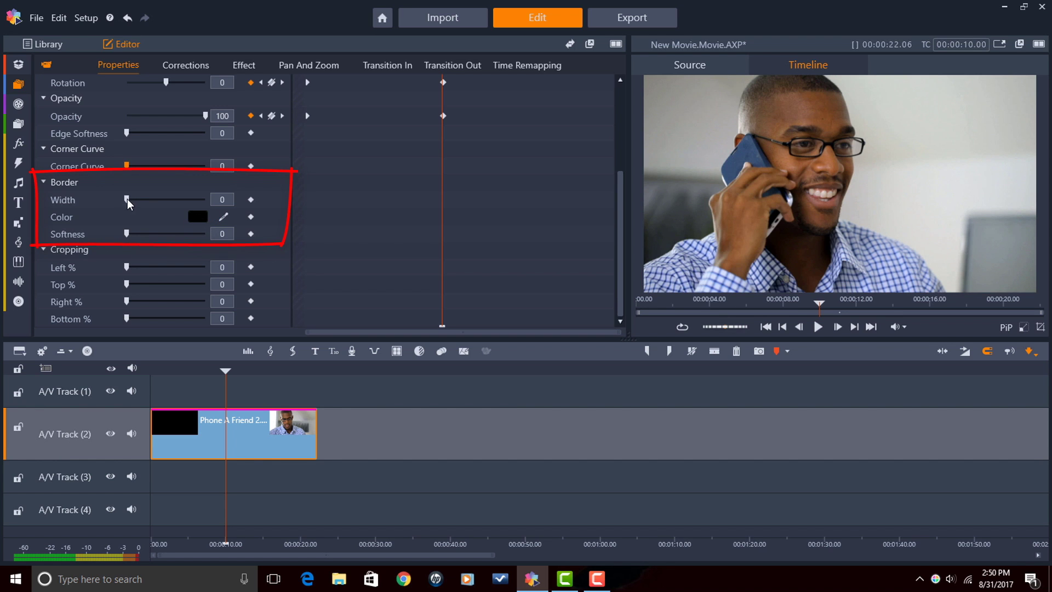
{"action": "left_click_drag", "start_coordinate": [128, 202], "coordinate": [152, 201]}
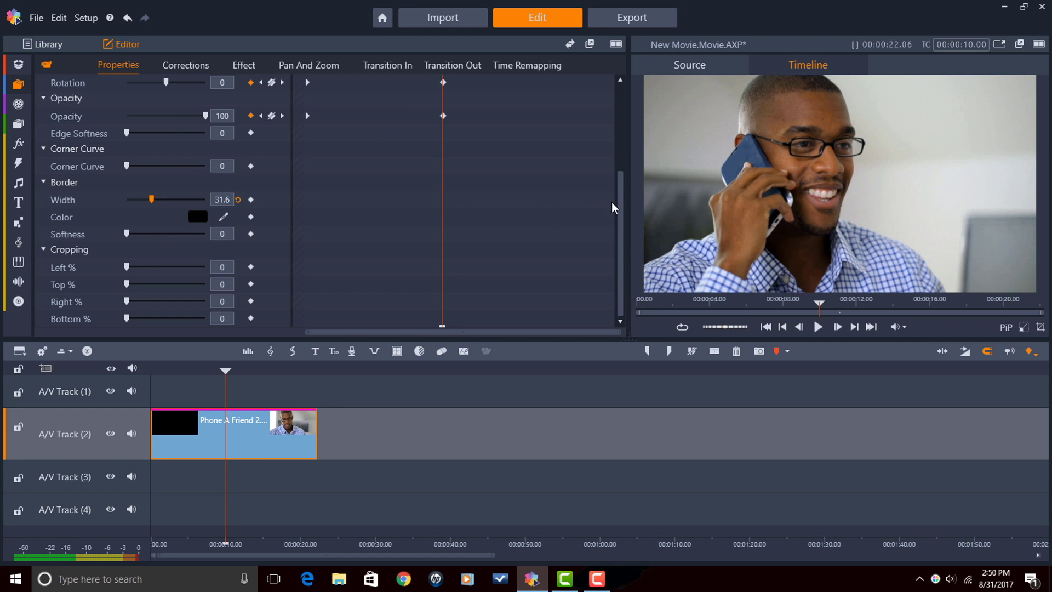
{"action": "left_click_drag", "start_coordinate": [621, 220], "coordinate": [615, 133]}
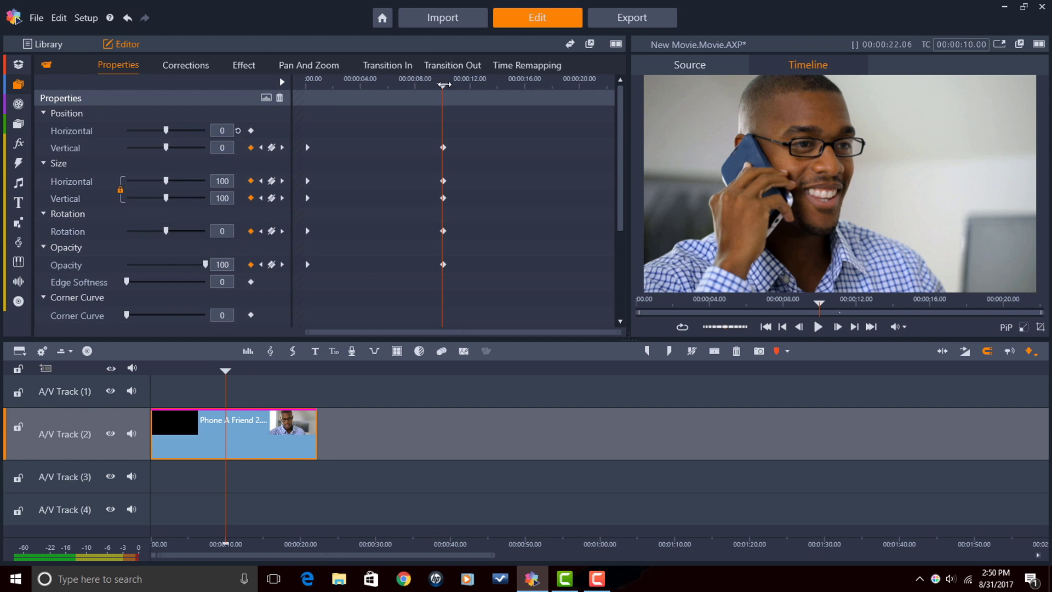
{"action": "left_click_drag", "start_coordinate": [444, 85], "coordinate": [423, 85]}
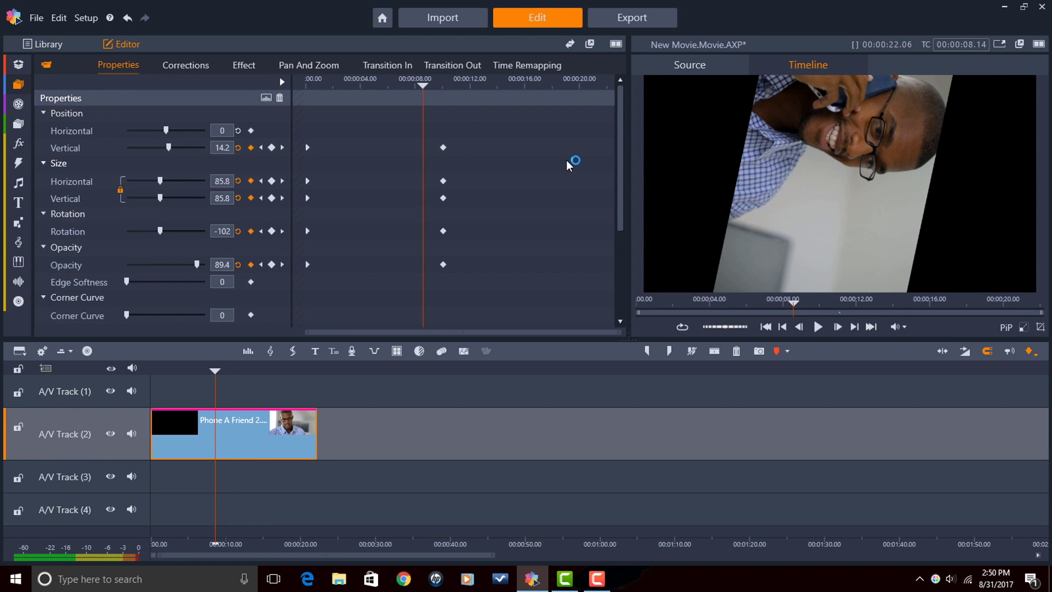
{"action": "left_click_drag", "start_coordinate": [624, 174], "coordinate": [629, 268]}
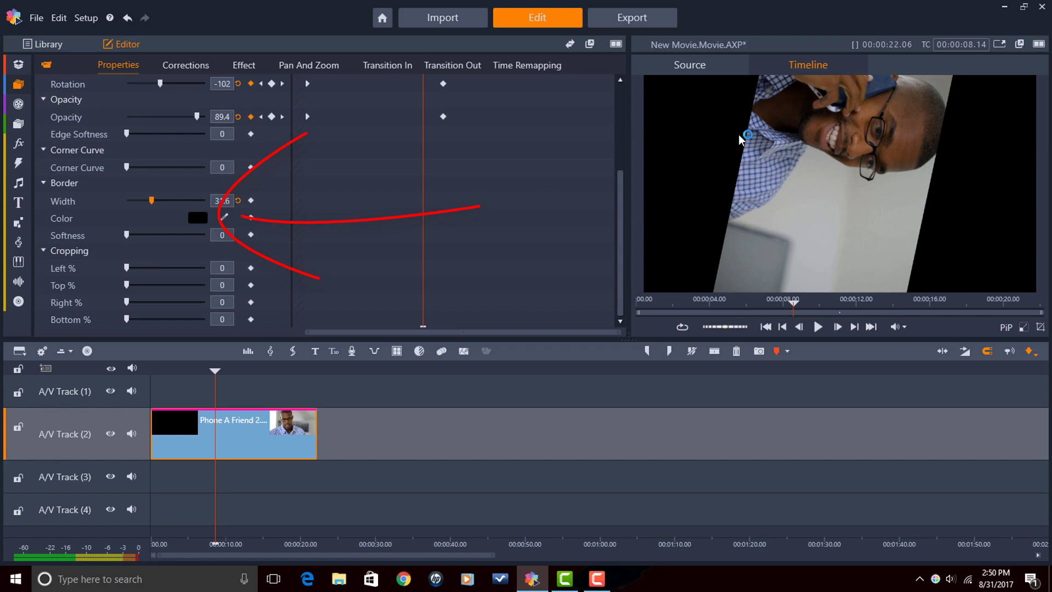
{"action": "left_click", "coordinate": [196, 225]}
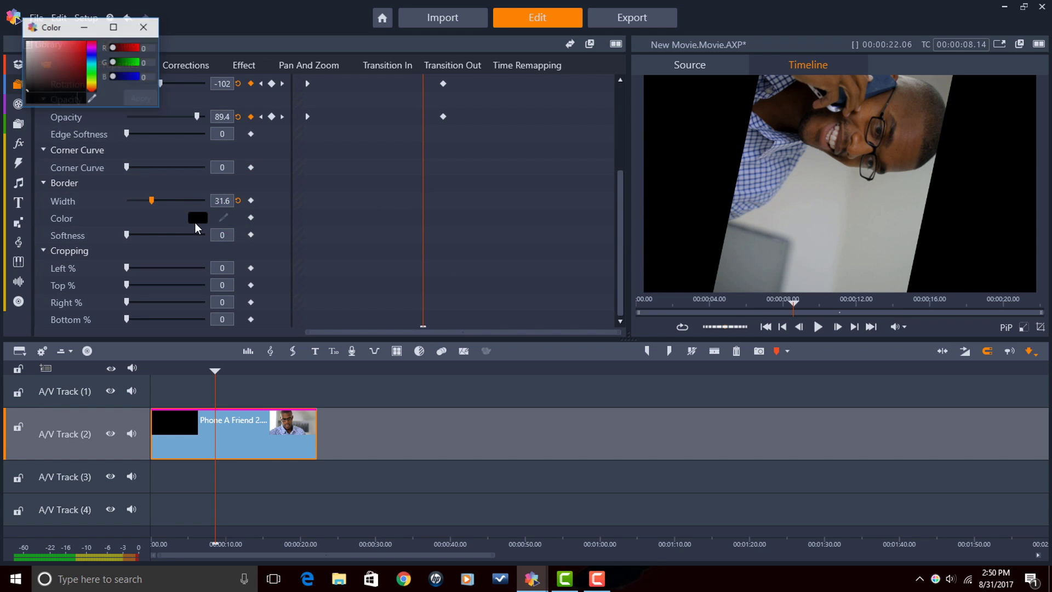
{"action": "left_click", "coordinate": [85, 41]}
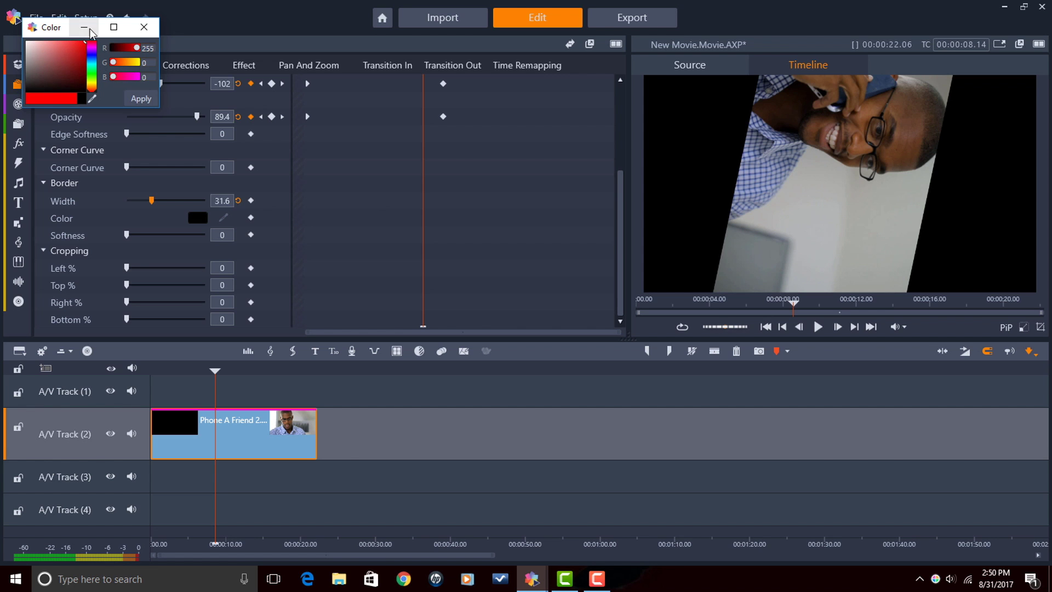
{"action": "left_click", "coordinate": [141, 100]}
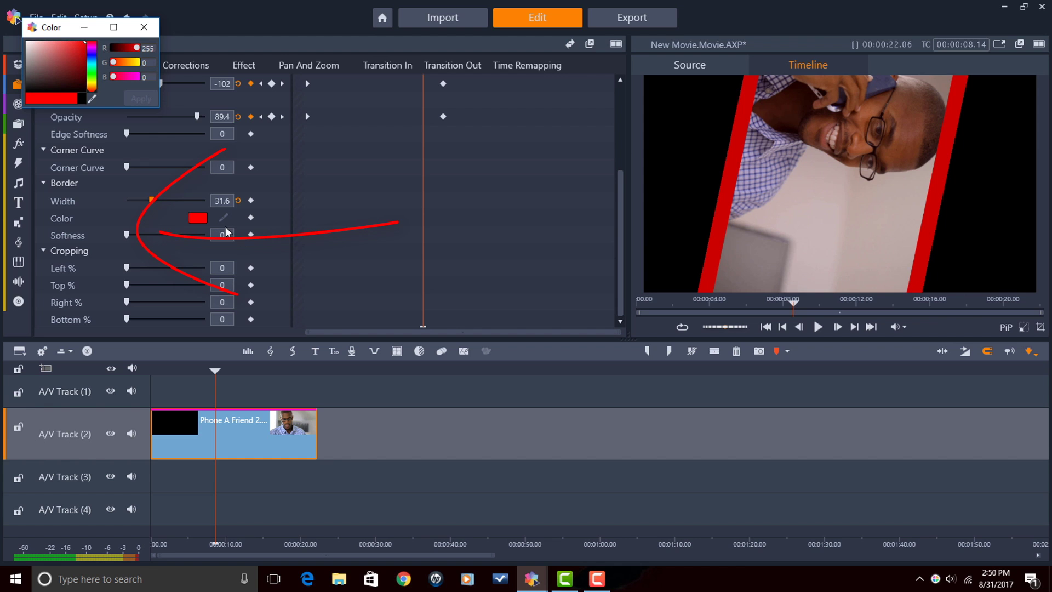
{"action": "mouse_move", "coordinate": [128, 234]}
{"action": "left_mouse_down"}
{"action": "mouse_move", "coordinate": [188, 235]}
{"action": "mouse_move", "coordinate": [167, 237]}
{"action": "left_mouse_up"}
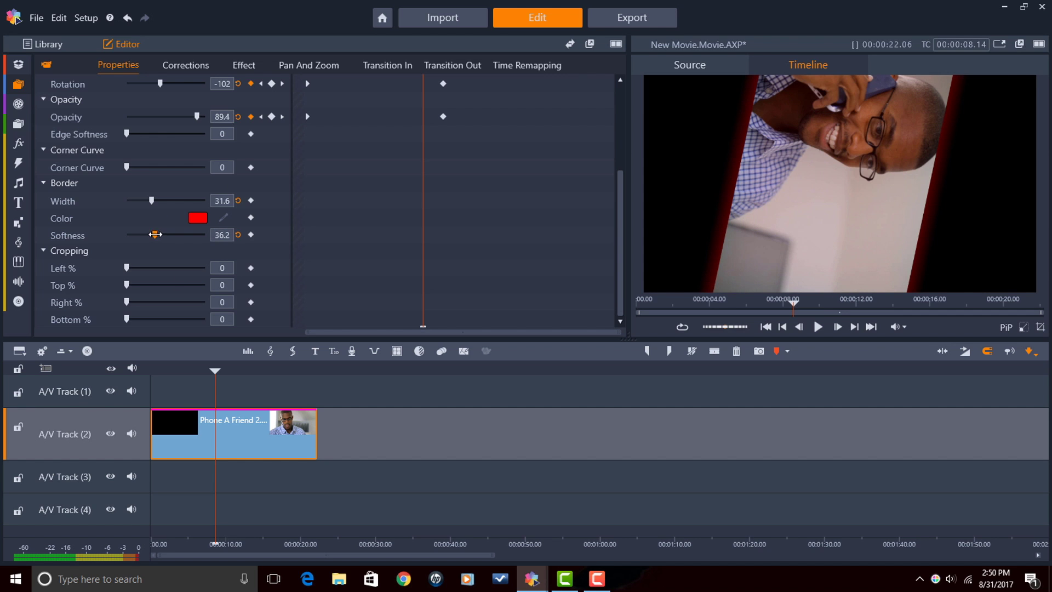
{"action": "left_click_drag", "start_coordinate": [155, 234], "coordinate": [91, 236]}
{"action": "left_click_drag", "start_coordinate": [151, 201], "coordinate": [63, 209]}
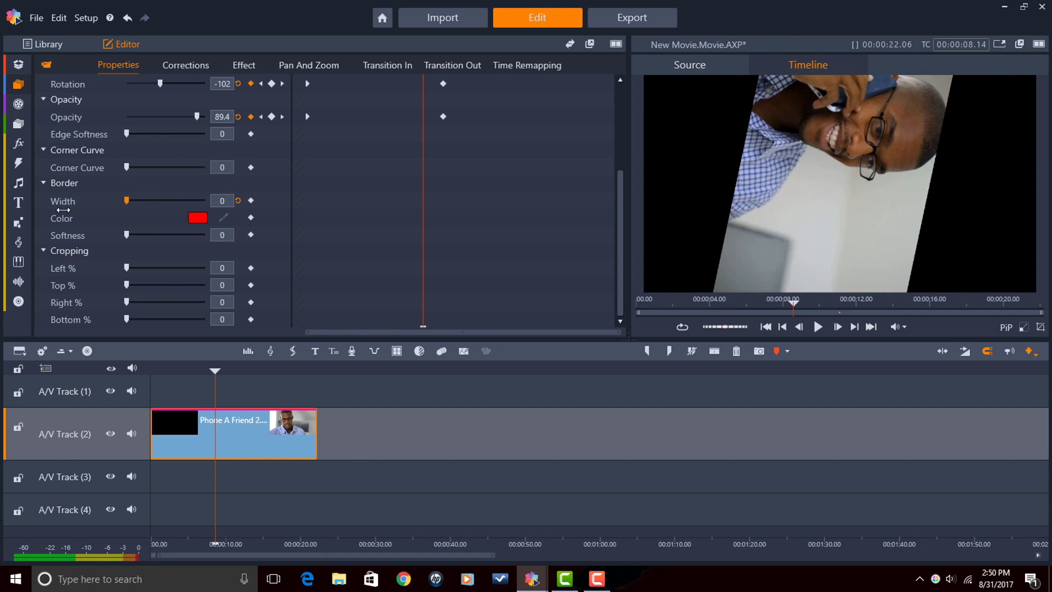
{"action": "left_click", "coordinate": [198, 219]}
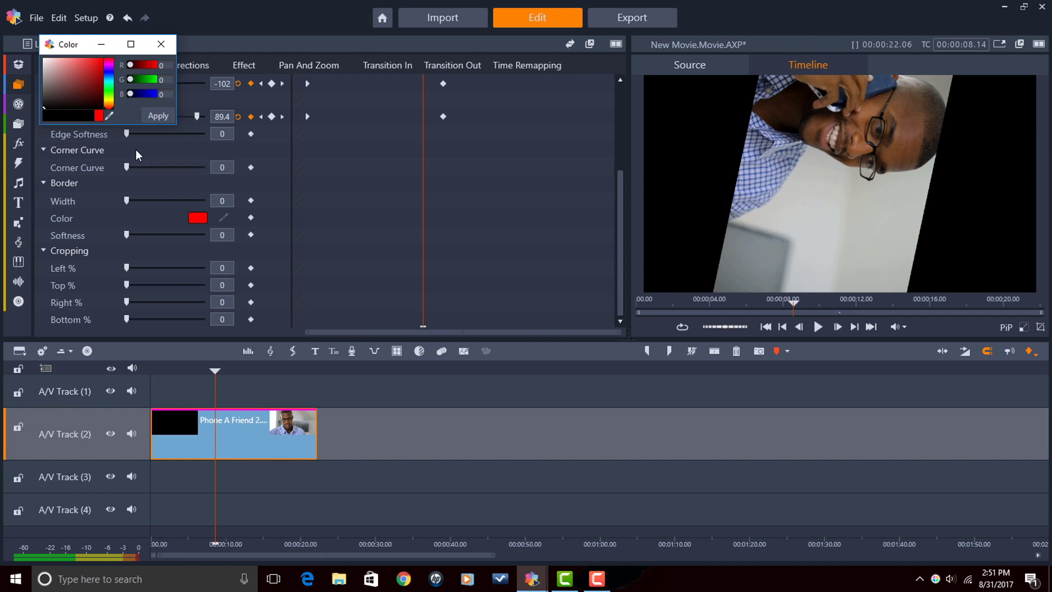
{"action": "left_click", "coordinate": [164, 115]}
Try crops at the 10-second keyframe, reset cropping to 0, rewind to the start, and deselect the clip.
{"action": "left_click", "coordinate": [283, 117]}
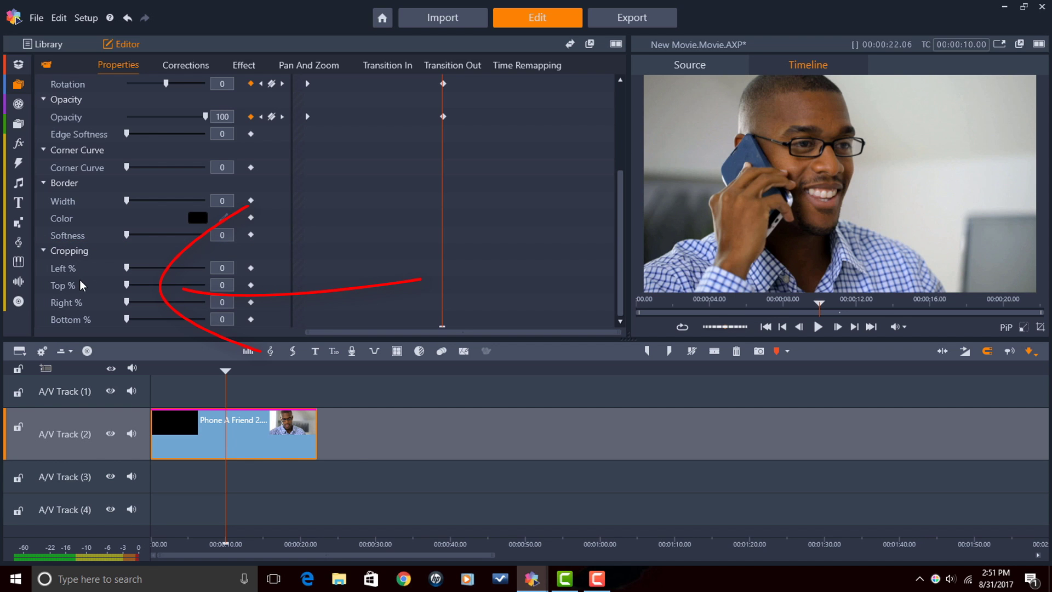
{"action": "mouse_move", "coordinate": [127, 267]}
{"action": "left_mouse_down"}
{"action": "mouse_move", "coordinate": [145, 267]}
{"action": "mouse_move", "coordinate": [149, 321]}
{"action": "mouse_move", "coordinate": [112, 321]}
{"action": "left_mouse_up"}
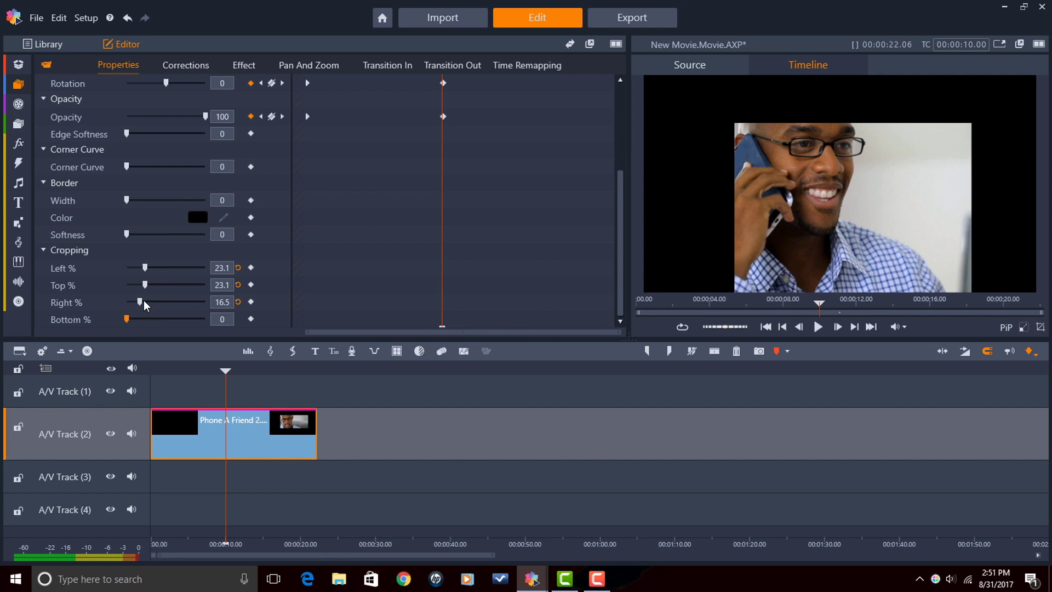
{"action": "left_click_drag", "start_coordinate": [145, 285], "coordinate": [88, 273]}
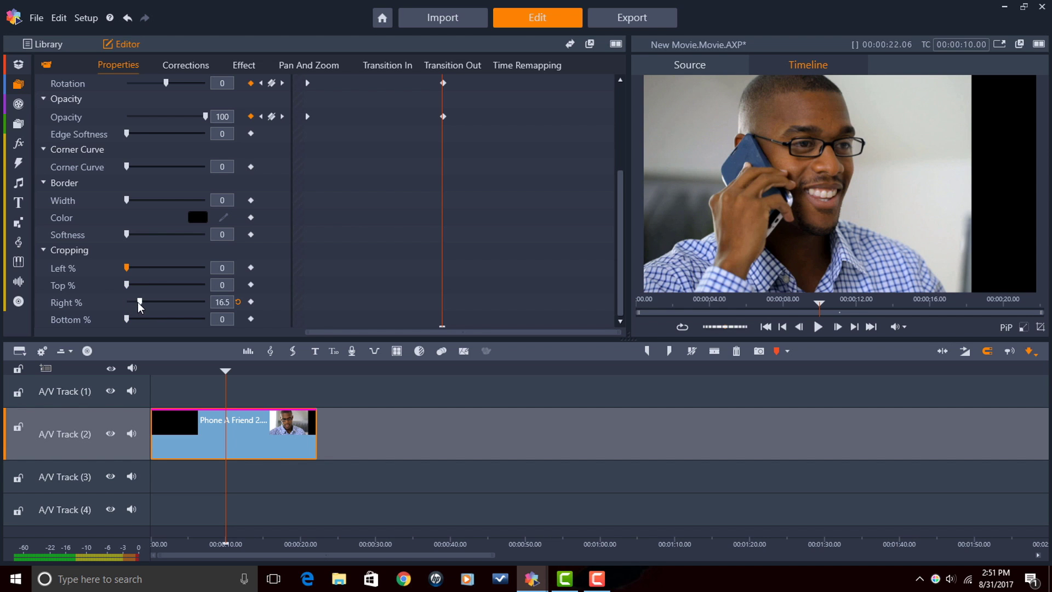
{"action": "left_click_drag", "start_coordinate": [140, 306], "coordinate": [89, 307]}
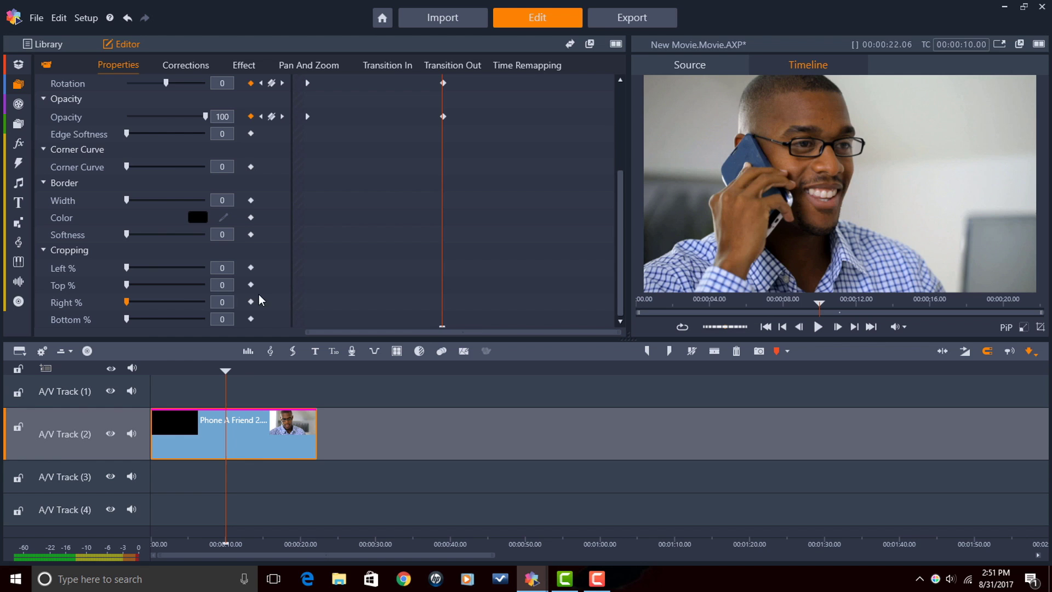
{"action": "key", "text": "Home"}
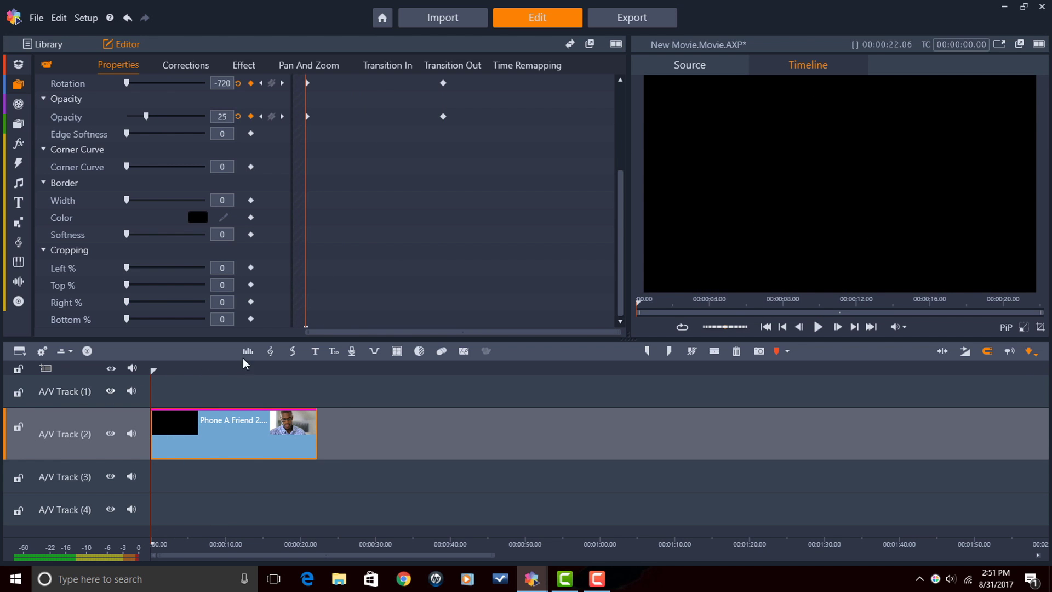
{"action": "left_click", "coordinate": [401, 486]}
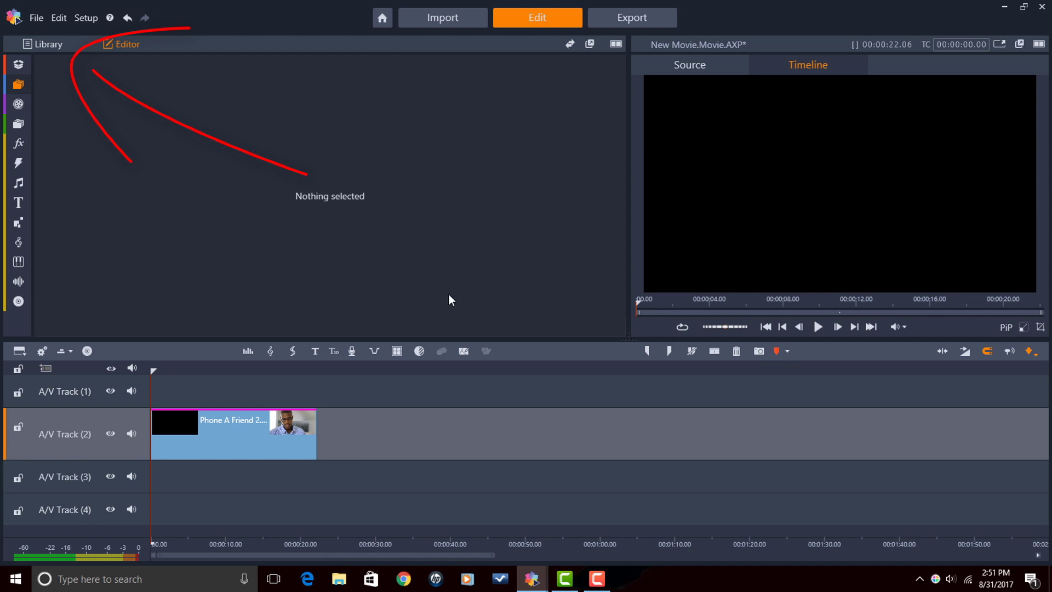
Return to the Library and play the animated clip, pausing at 00:00:16.19.
{"action": "left_click", "coordinate": [40, 45]}
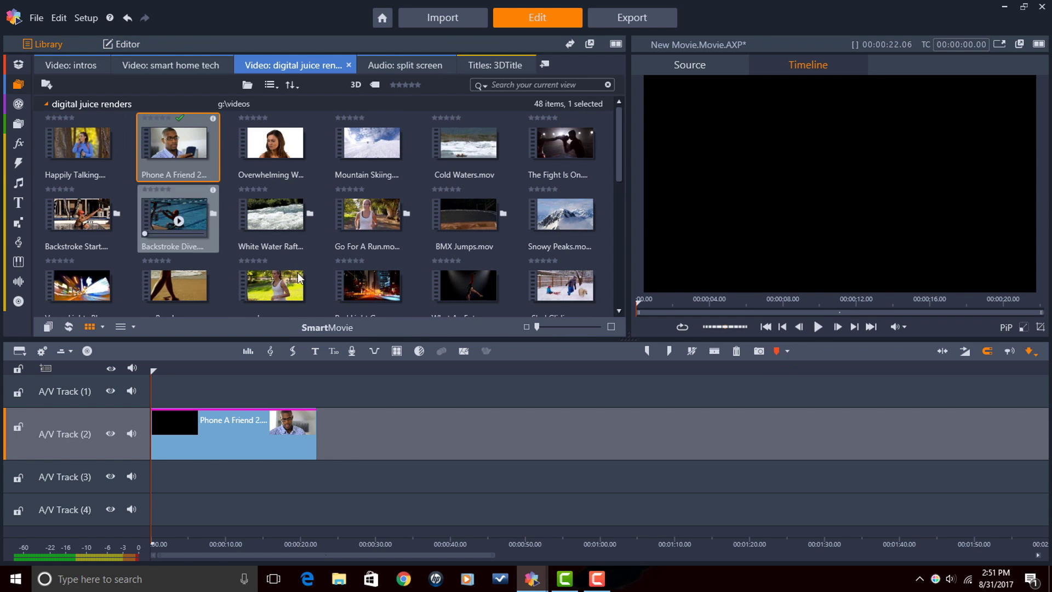
{"action": "left_click", "coordinate": [817, 328]}
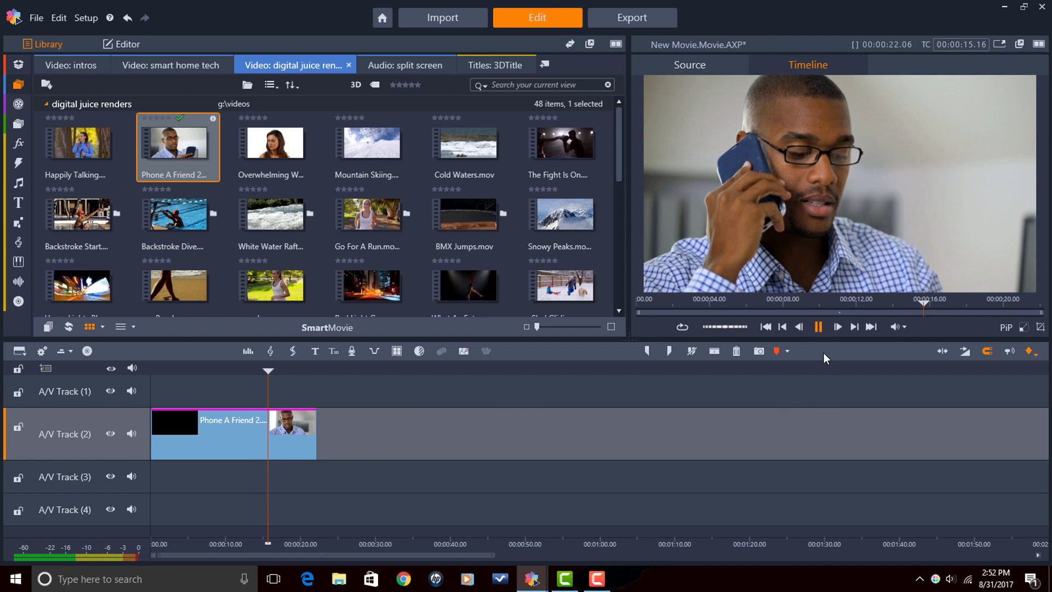
{"action": "left_click", "coordinate": [816, 328]}
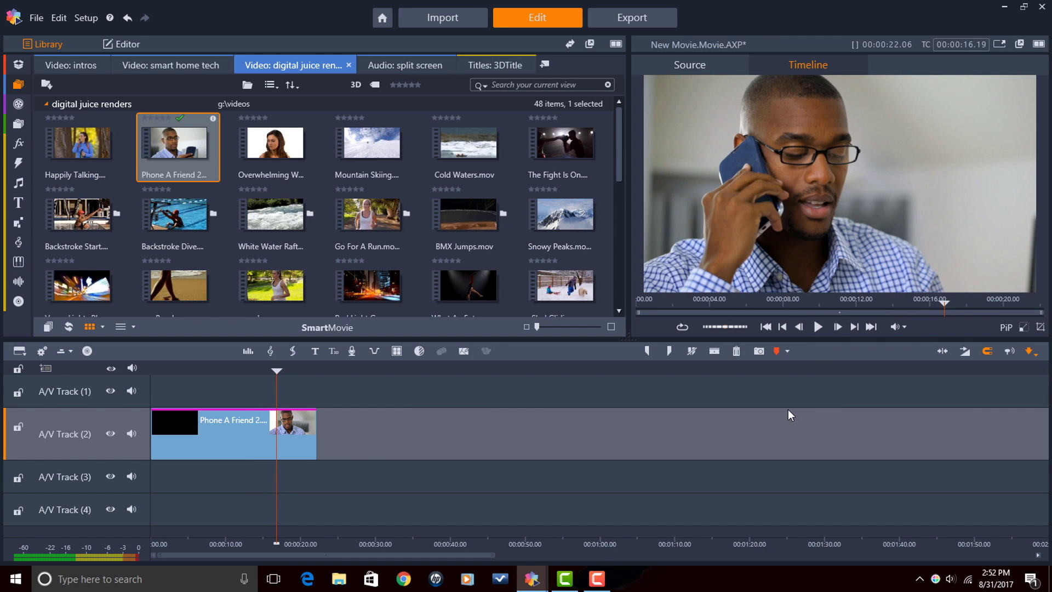